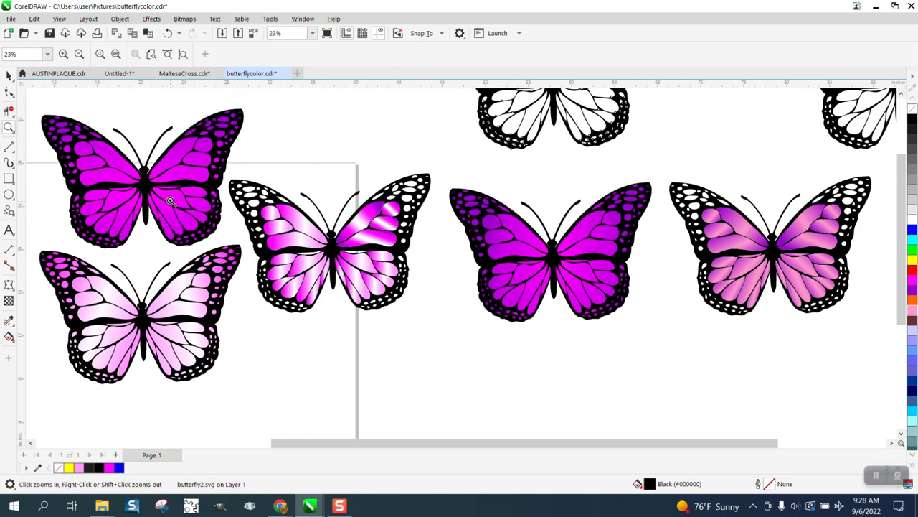
Step: Duplicate the upper middle black-and-white butterfly directly above the original and break the copy apart
right_click(441, 260)
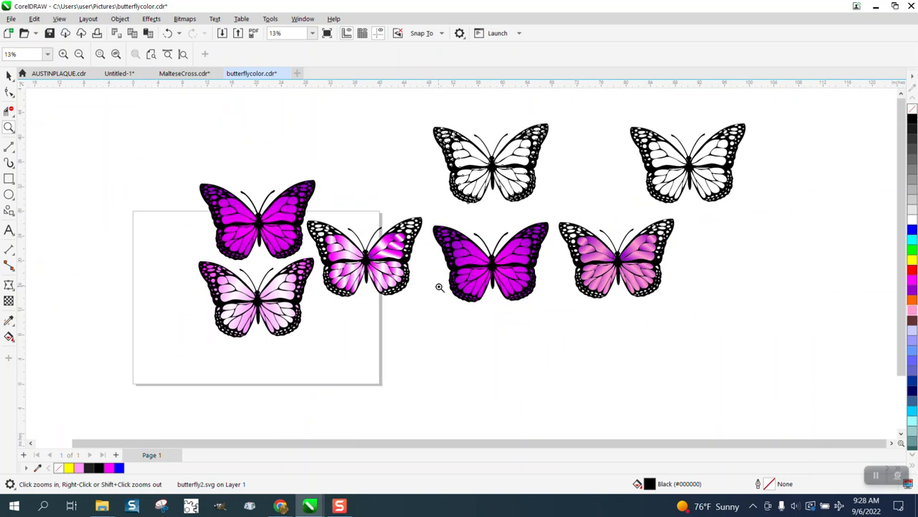
click(9, 75)
click(494, 163)
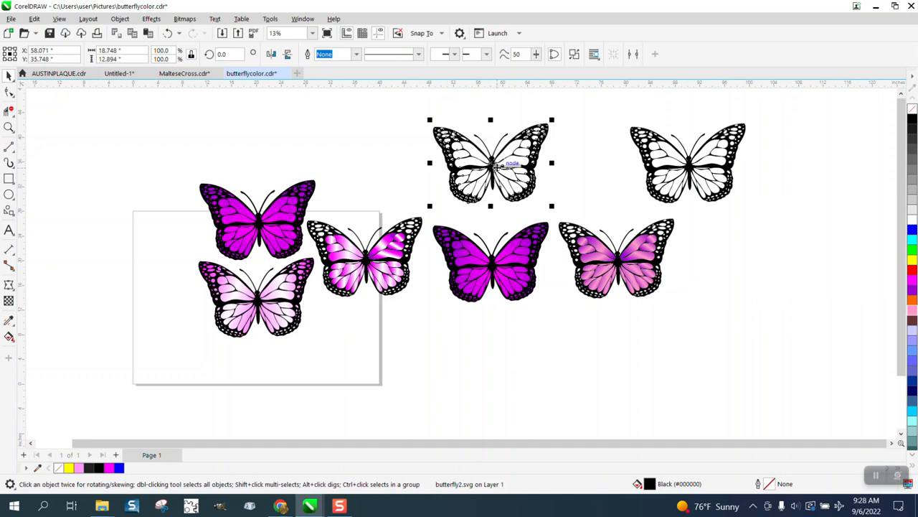
click(9, 127)
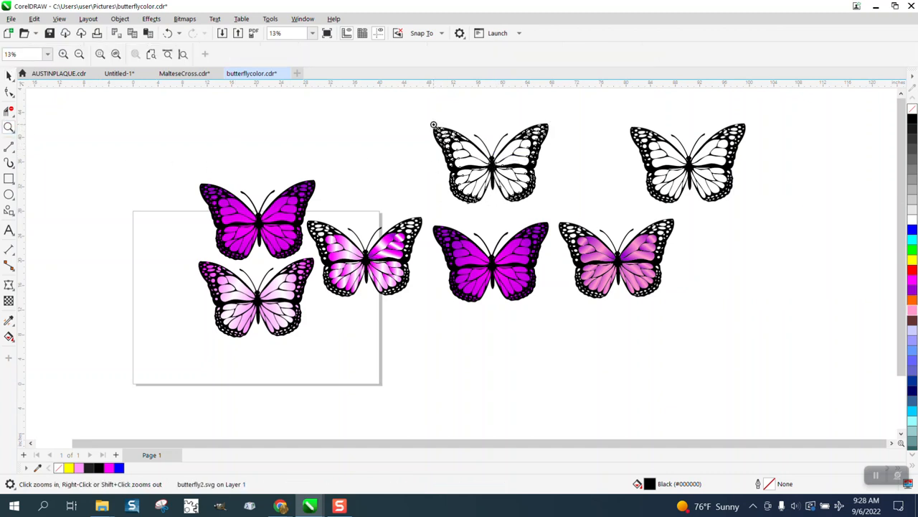
drag(433, 124, 558, 201)
click(9, 75)
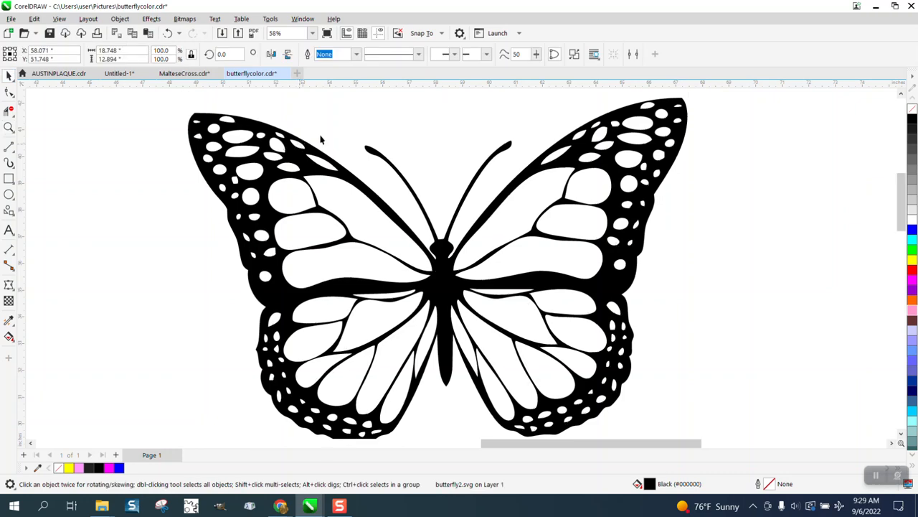
scroll(322, 139, down, 4)
scroll(378, 165, down, 3)
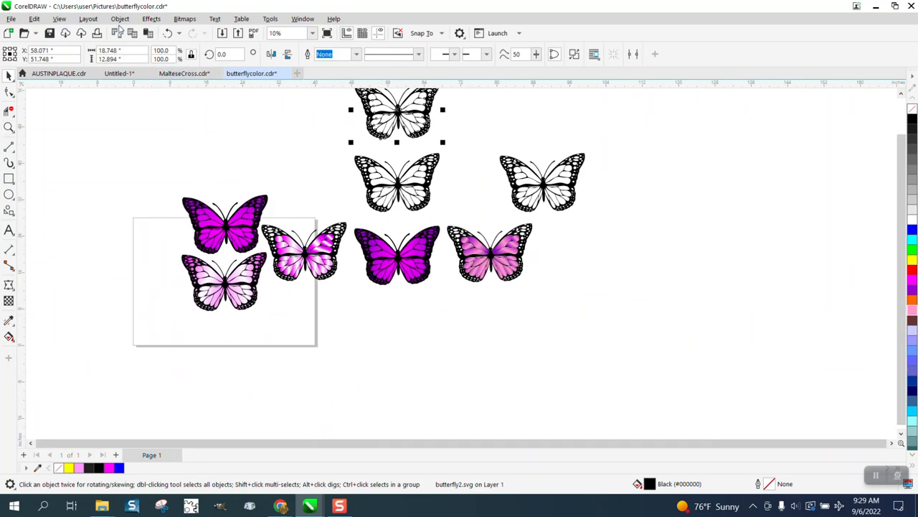
click(120, 20)
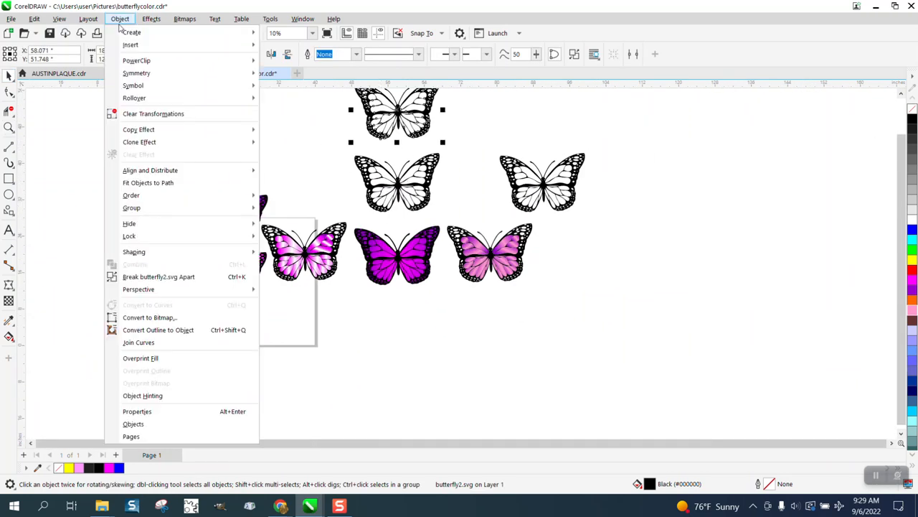
click(185, 276)
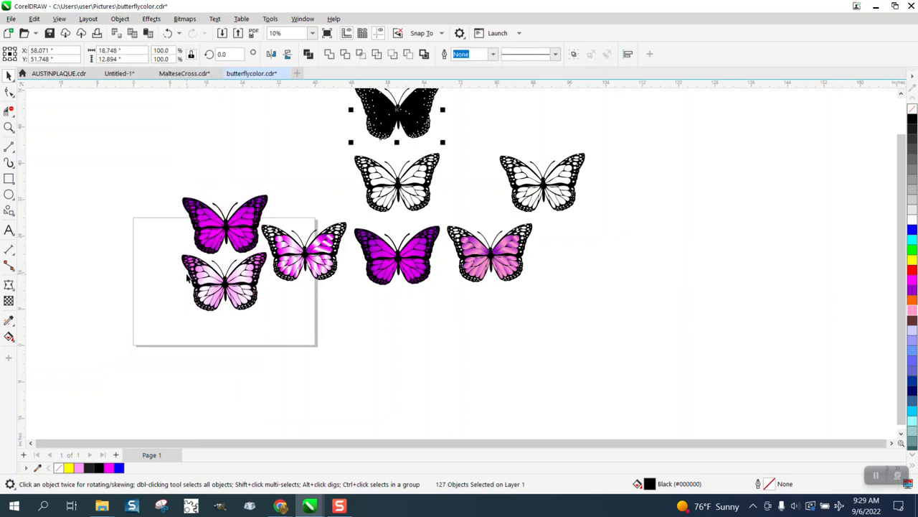
Step: Fill the broken-apart butterfly pieces magenta and place them behind the original butterfly, at the back of the page
click(913, 285)
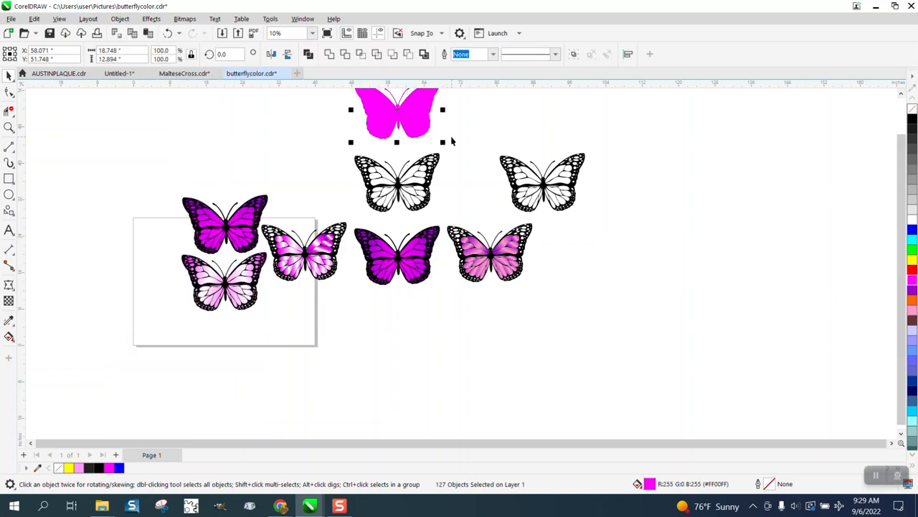
key(Down)
click(120, 18)
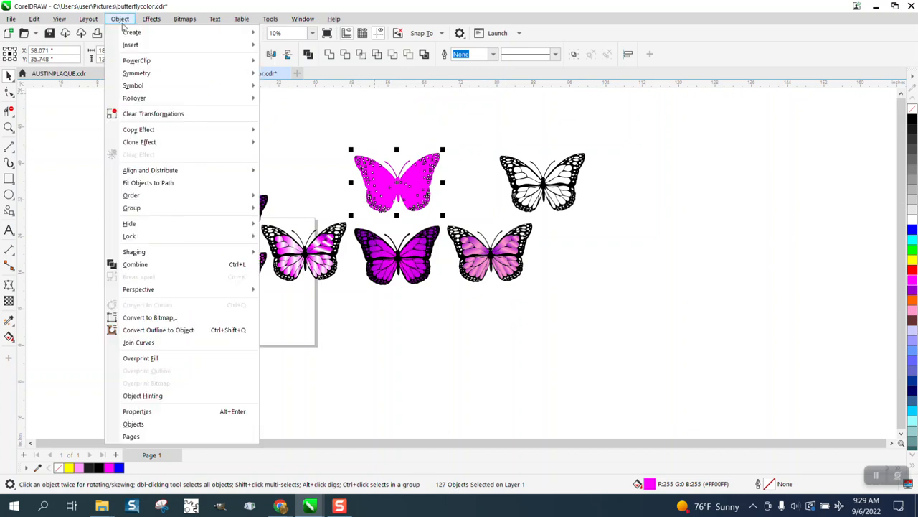
mouse_move(147, 194)
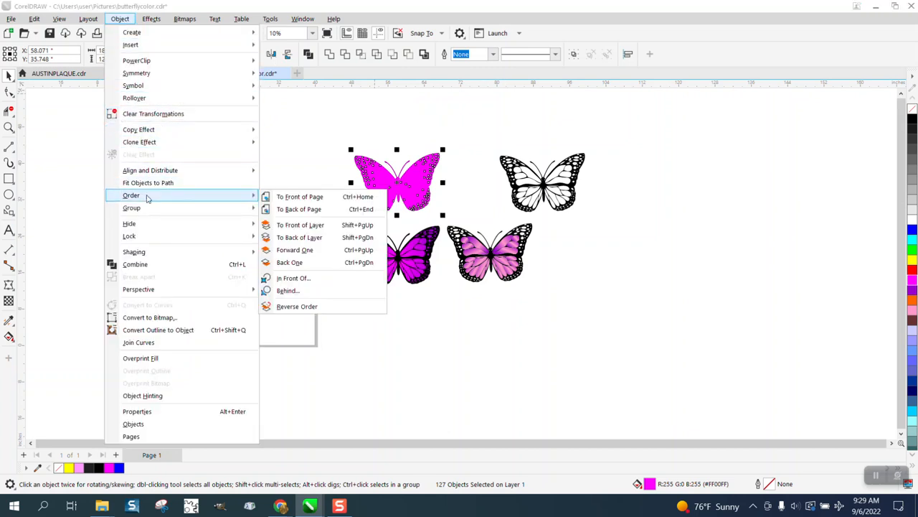
click(292, 211)
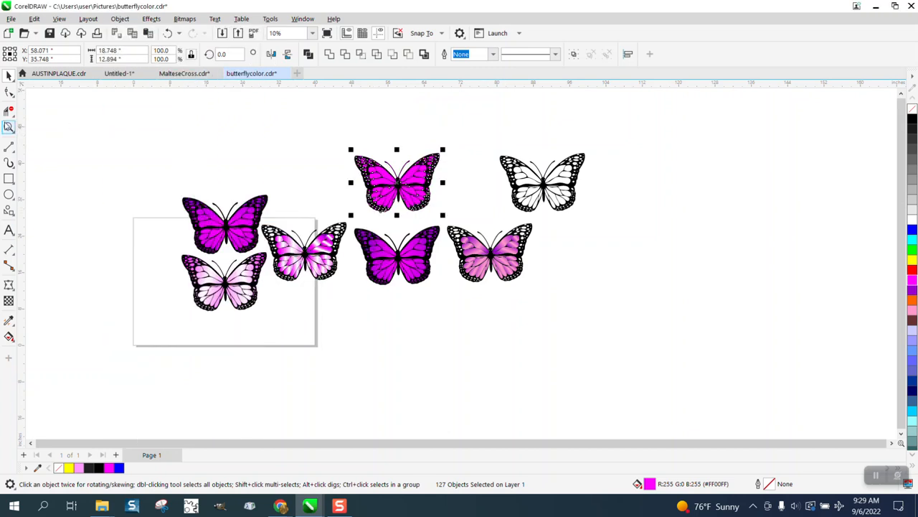
click(9, 127)
drag(351, 148, 506, 240)
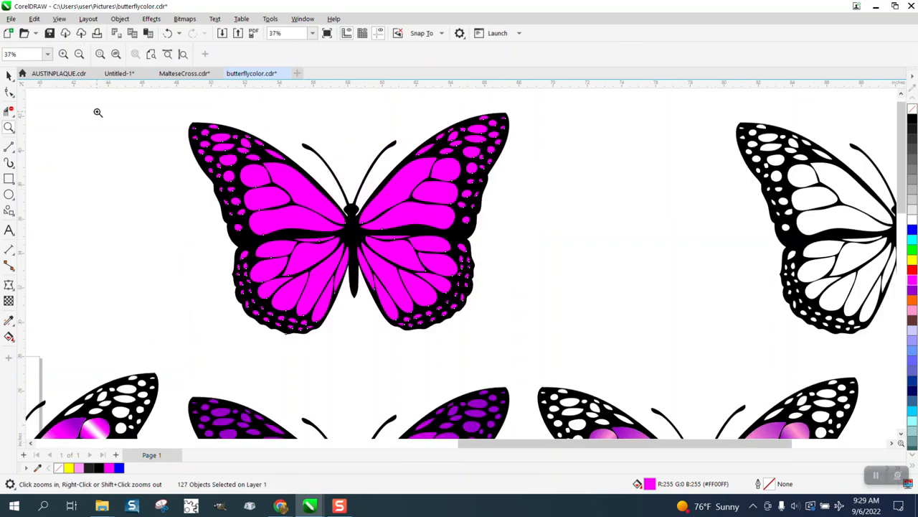
click(12, 76)
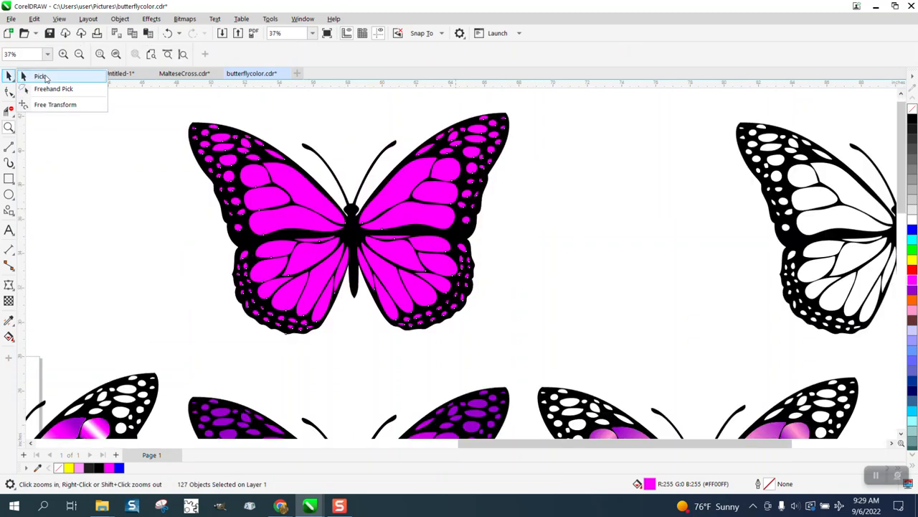
click(41, 77)
scroll(305, 147, down, 1)
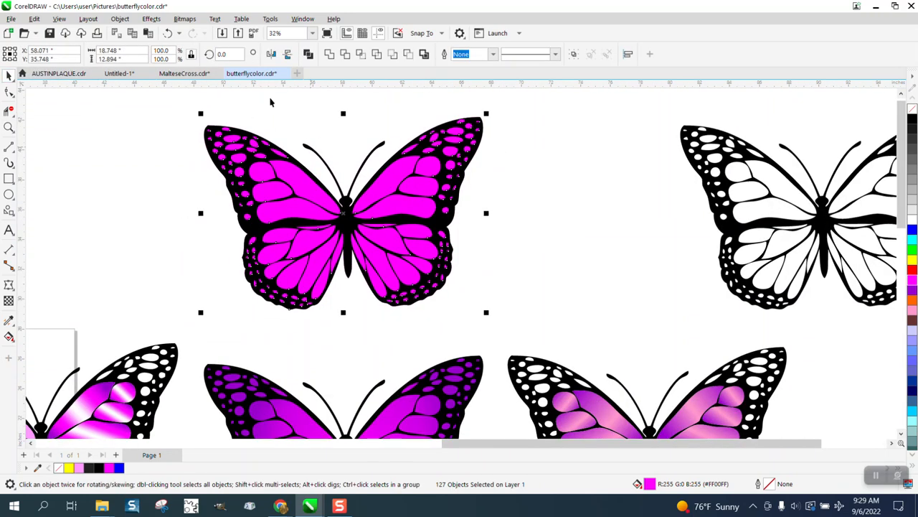
Step: Undo the send-to-back and the downward move of the magenta butterfly pieces
click(167, 36)
click(167, 36)
scroll(316, 185, down, 4)
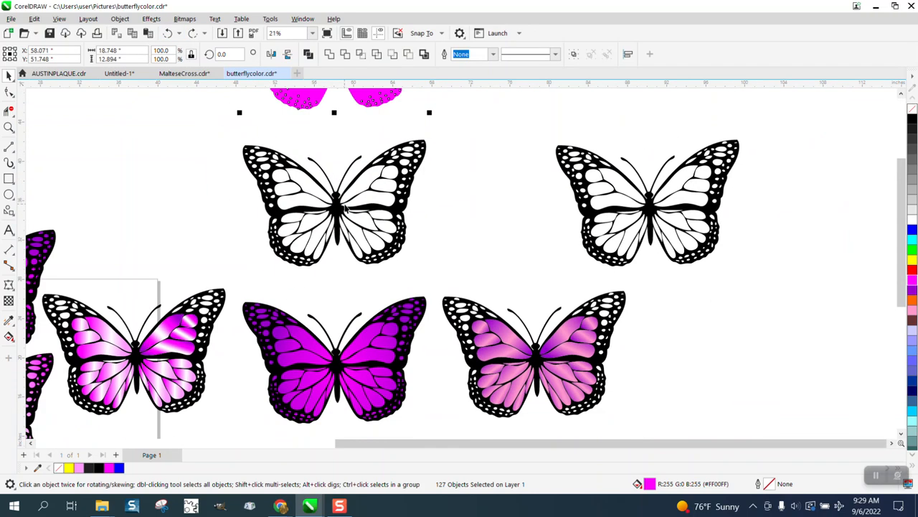
Step: Try a horizontal magenta-to-white fountain fill across the magenta butterfly pieces, adjusting its start point and repeat style
click(9, 336)
drag(330, 136, 370, 136)
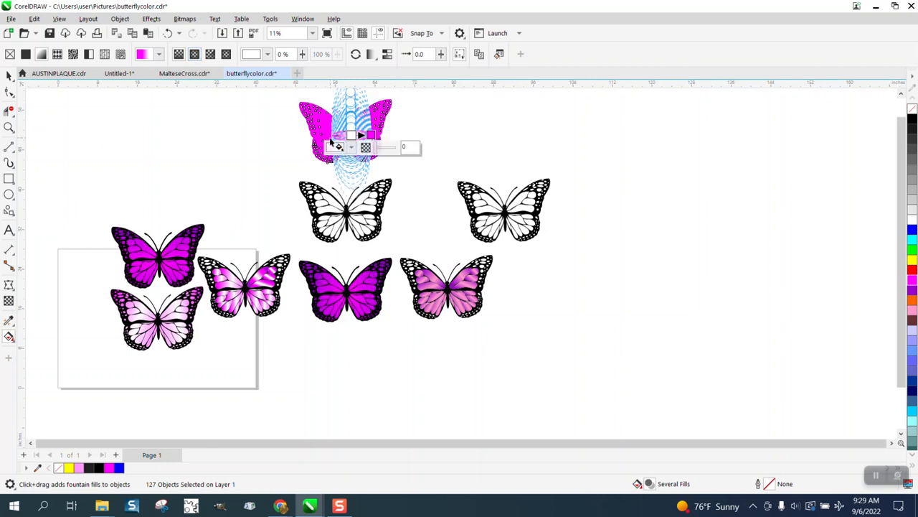
click(167, 33)
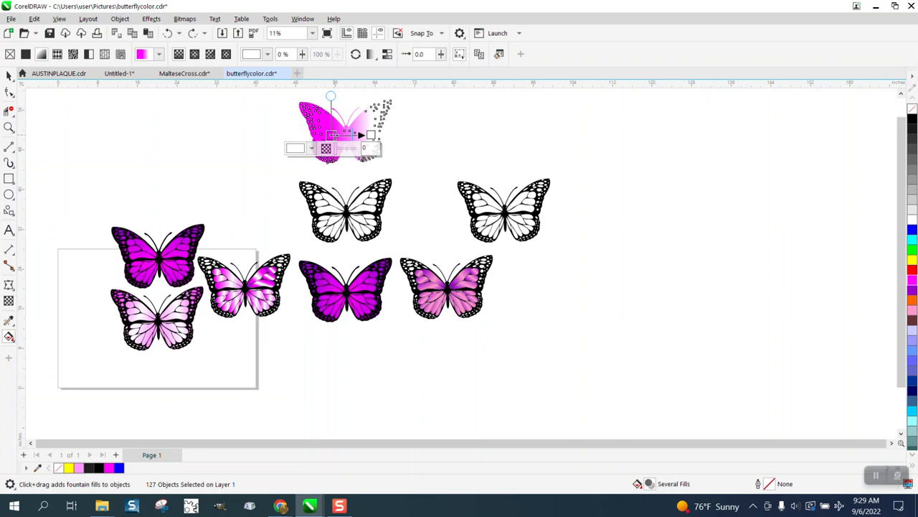
drag(332, 136, 343, 134)
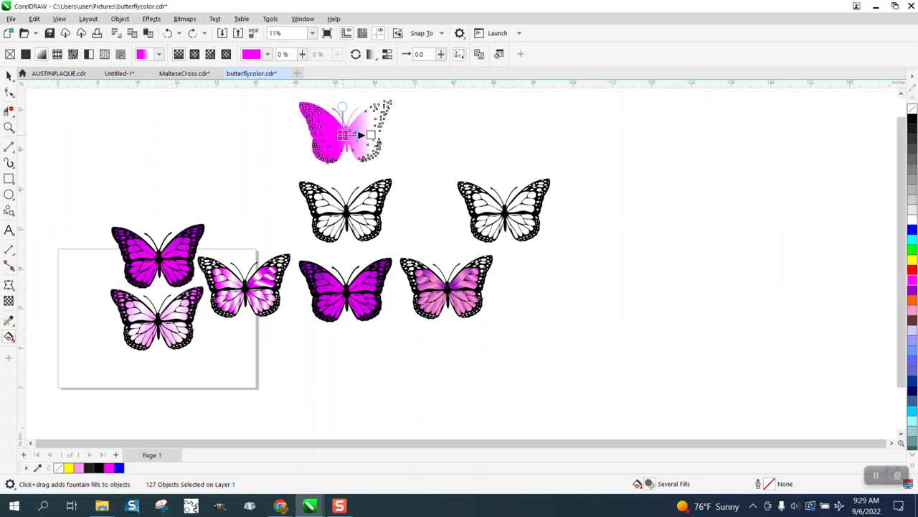
click(196, 55)
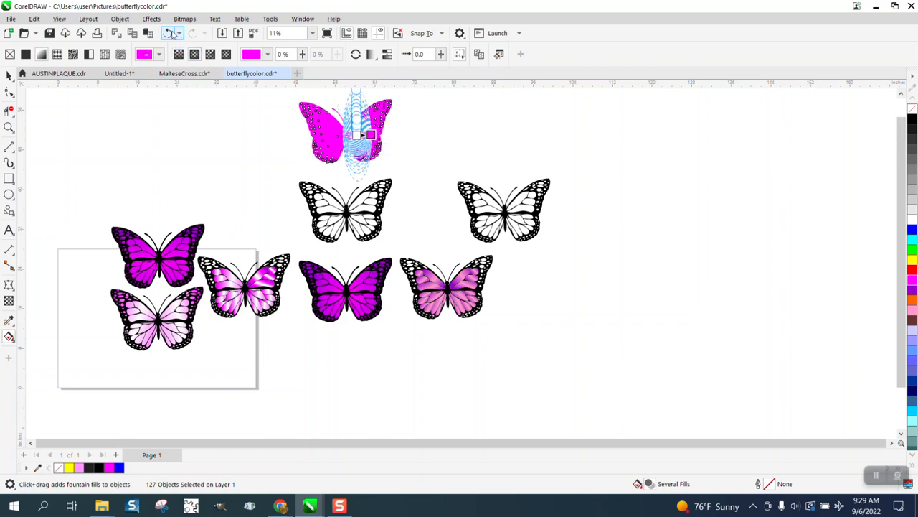
Step: Undo the latest fountain fill adjustments and delete the broken-apart butterfly copy
click(173, 35)
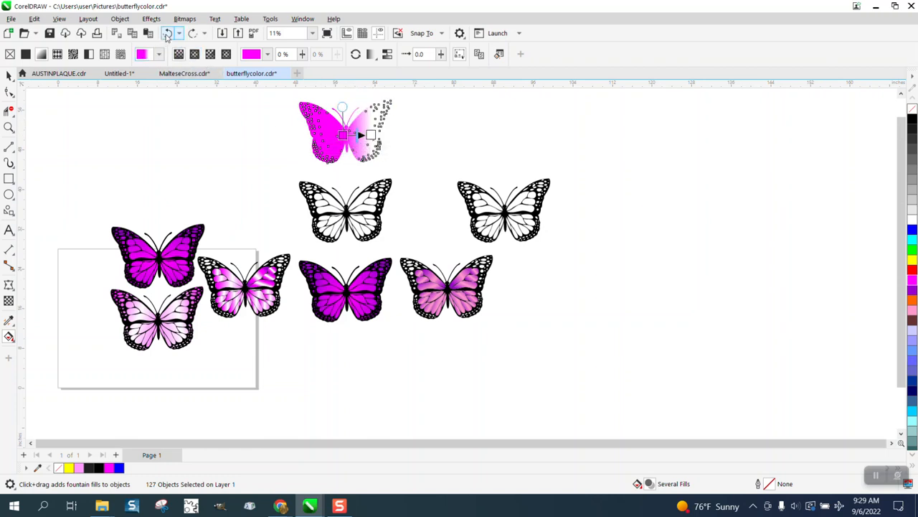
click(168, 36)
click(364, 112)
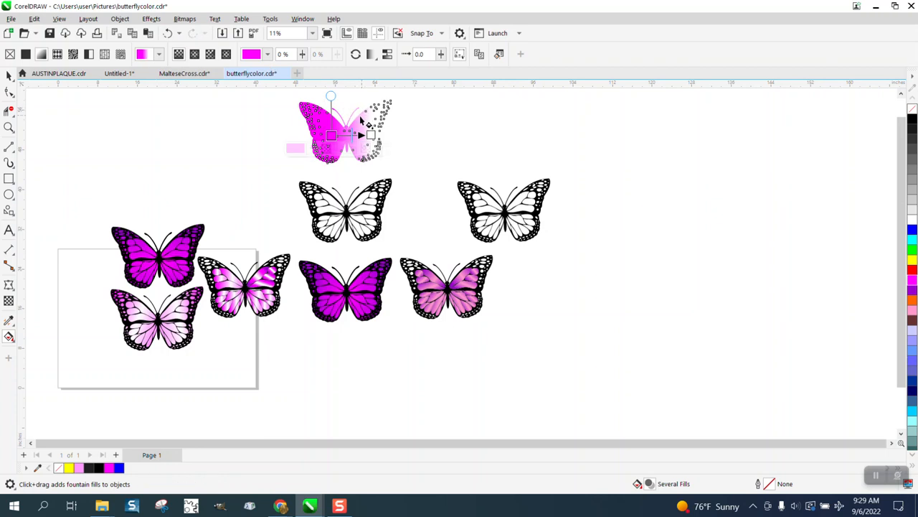
click(168, 36)
click(168, 36)
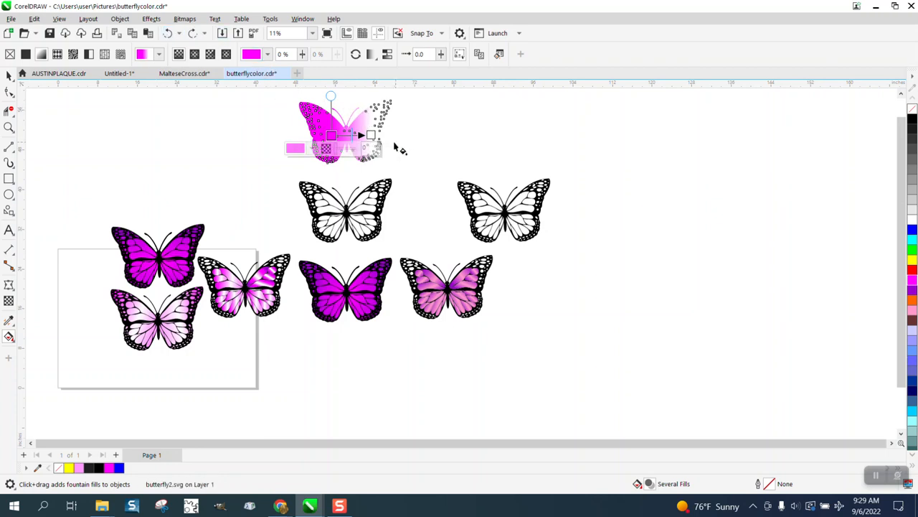
click(7, 74)
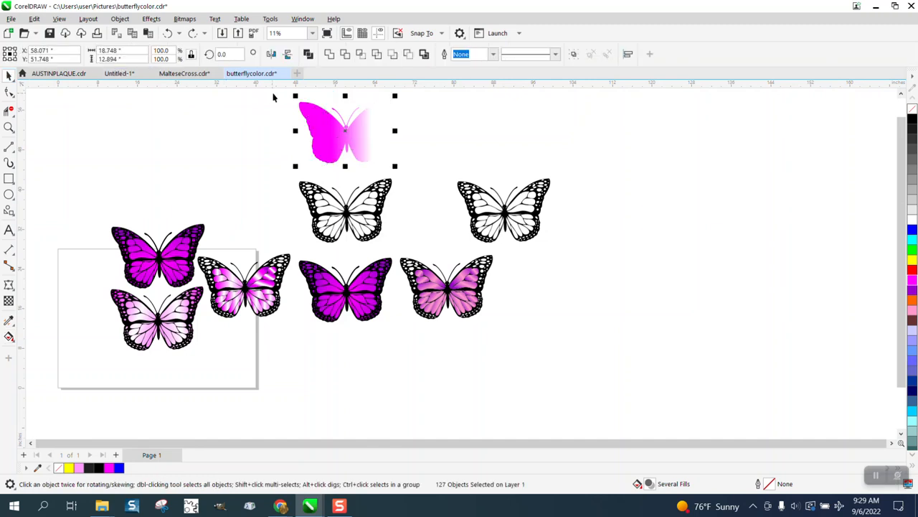
key(Delete)
Step: Copy the rightmost black-and-white butterfly horizontally to X 122.071 inches and draw a rectangle around the copy
click(474, 191)
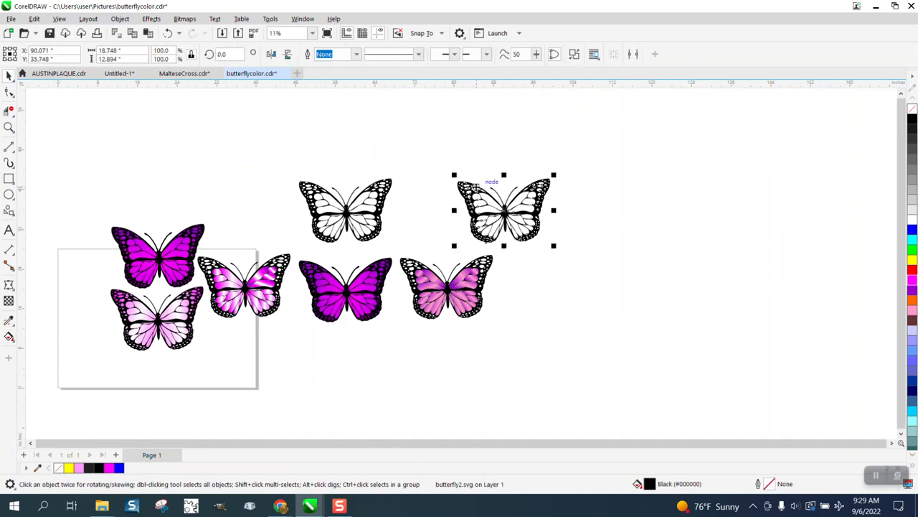
drag(473, 187, 631, 188)
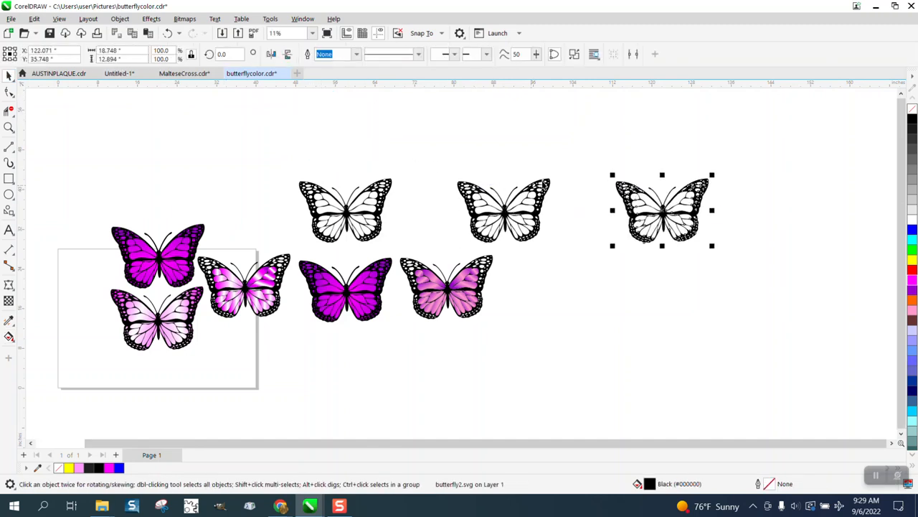
click(9, 179)
mouse_move(608, 163)
mouse_down()
mouse_move(617, 209)
mouse_move(743, 266)
mouse_up()
Step: Smart Fill the area between the rectangle and the butterfly with magenta, and move the resulting shape below the rectangle
click(8, 335)
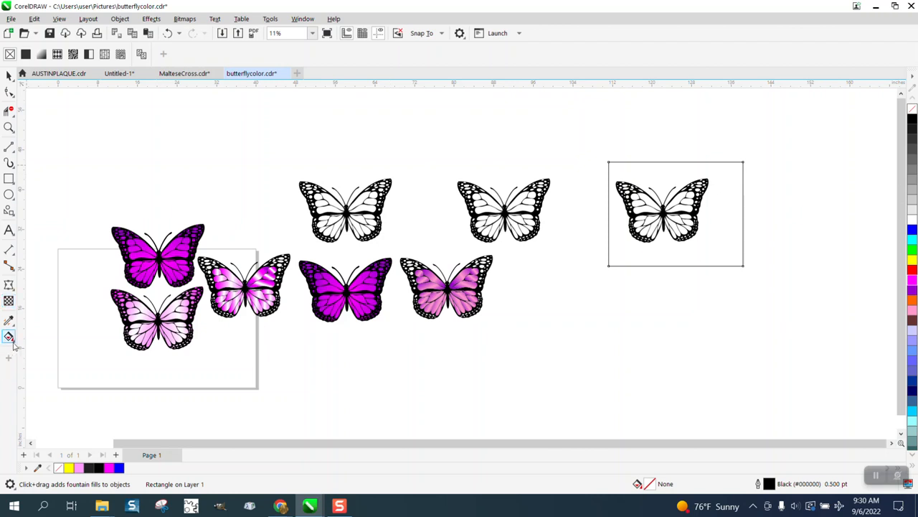
click(13, 345)
click(29, 362)
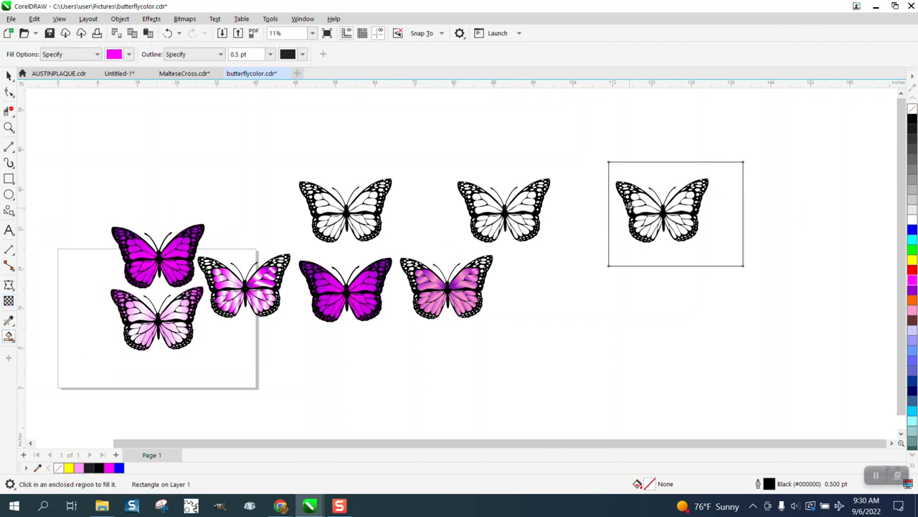
click(647, 182)
key(Down)
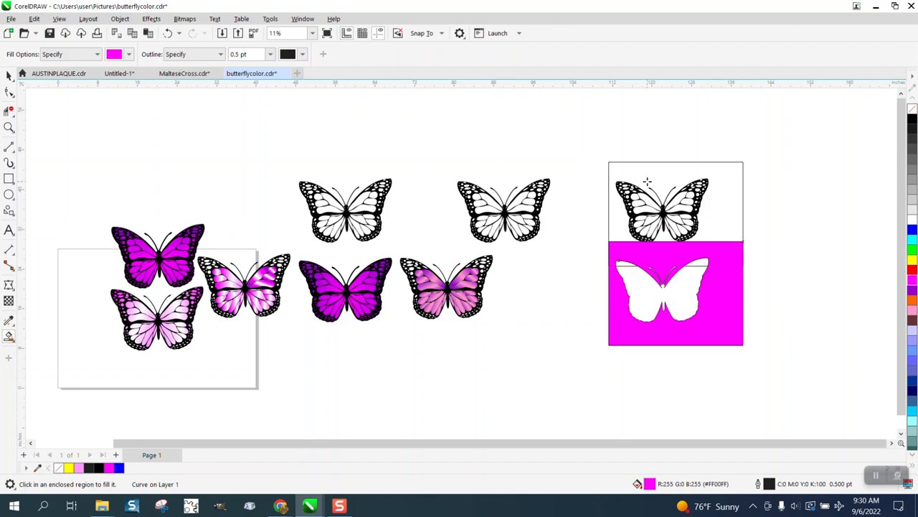
key(Down)
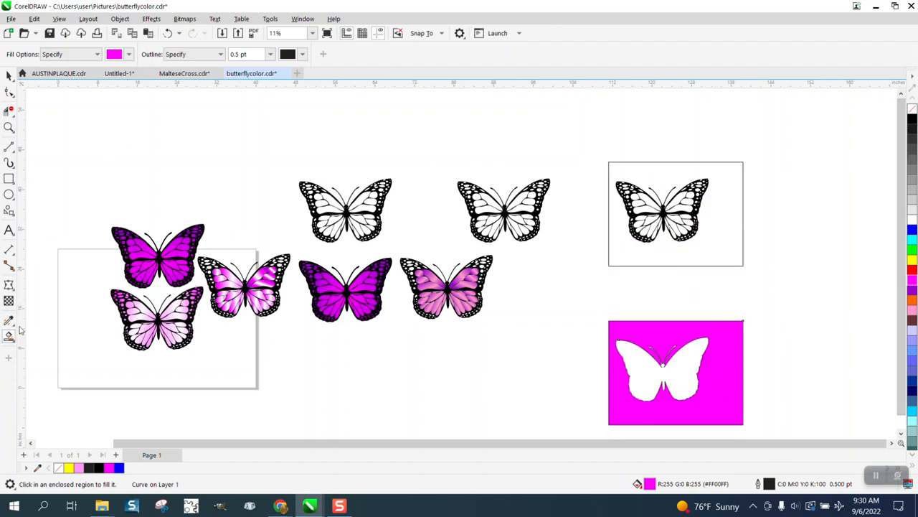
Step: Smart Fill the butterfly-shaped opening in the magenta background with blue, and move the blue silhouette up onto the framed butterfly
click(128, 54)
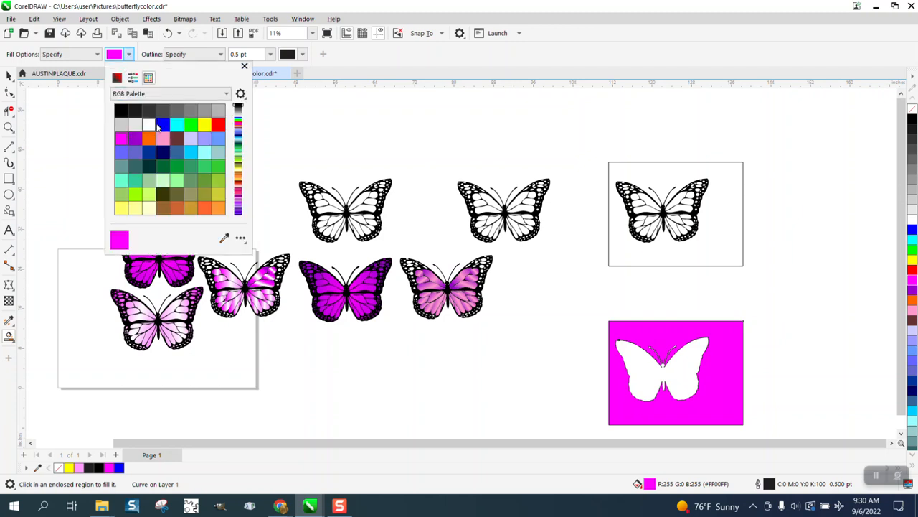
click(163, 126)
click(653, 366)
click(655, 360)
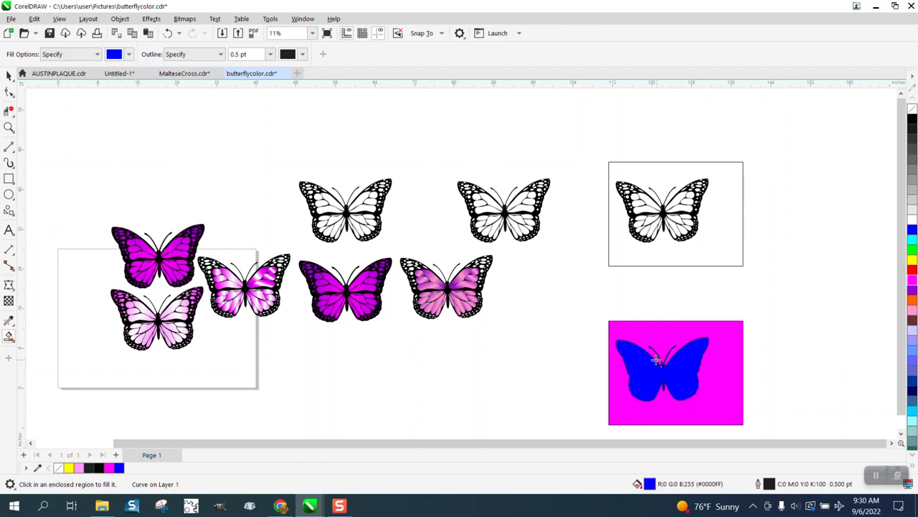
key(Up)
key(Up)
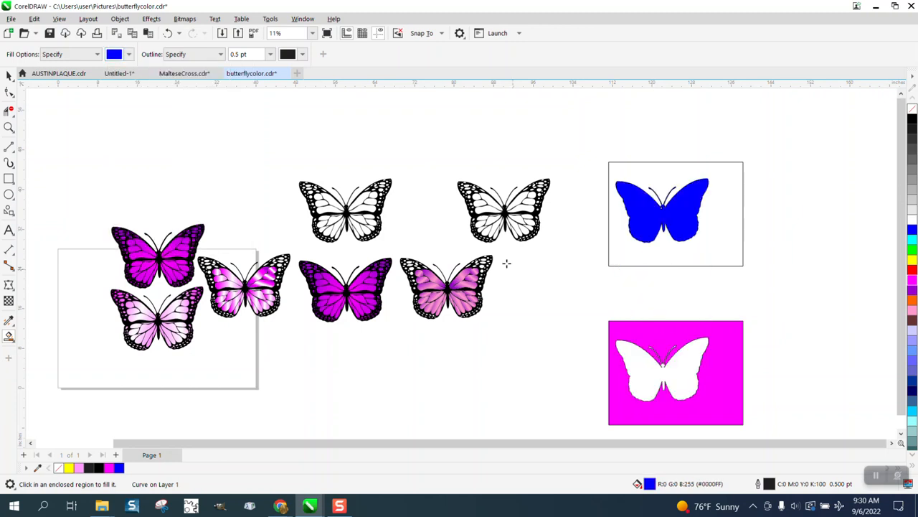
Step: Send the blue silhouette to the back of the page, behind the framed butterfly
click(119, 18)
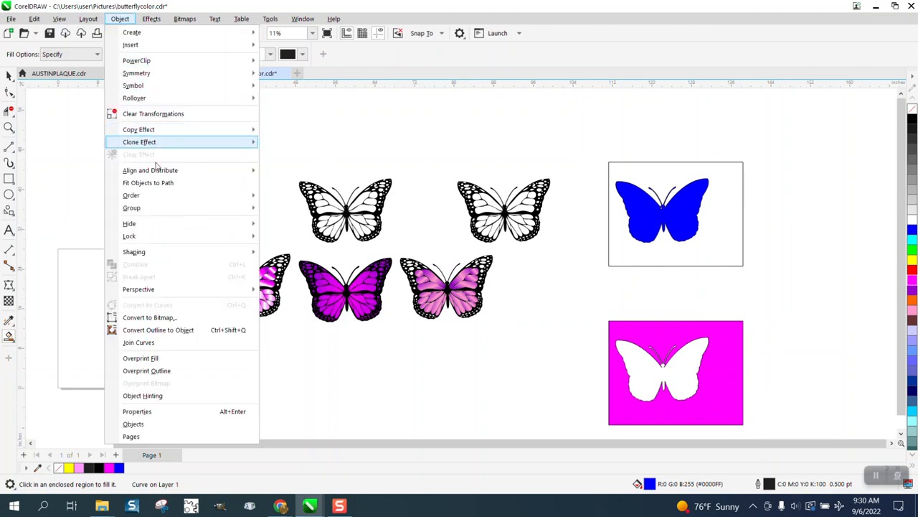
mouse_move(153, 207)
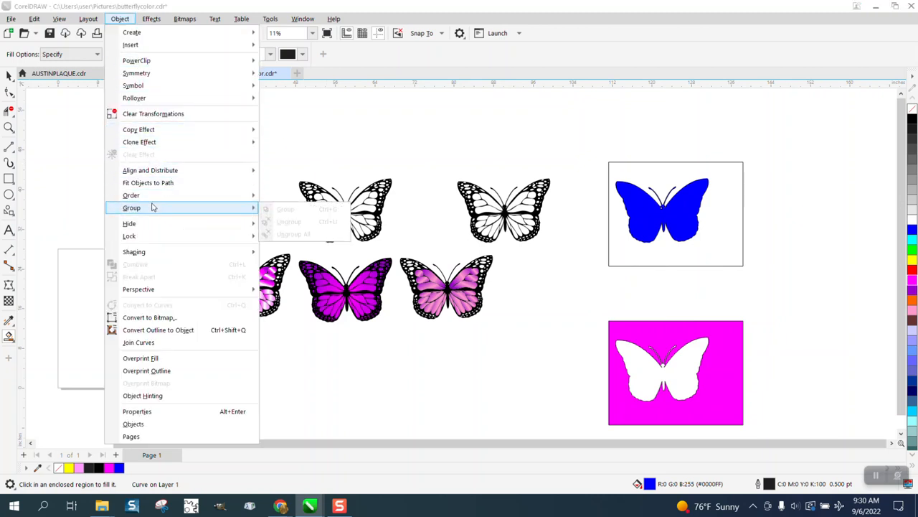
mouse_move(133, 195)
click(294, 207)
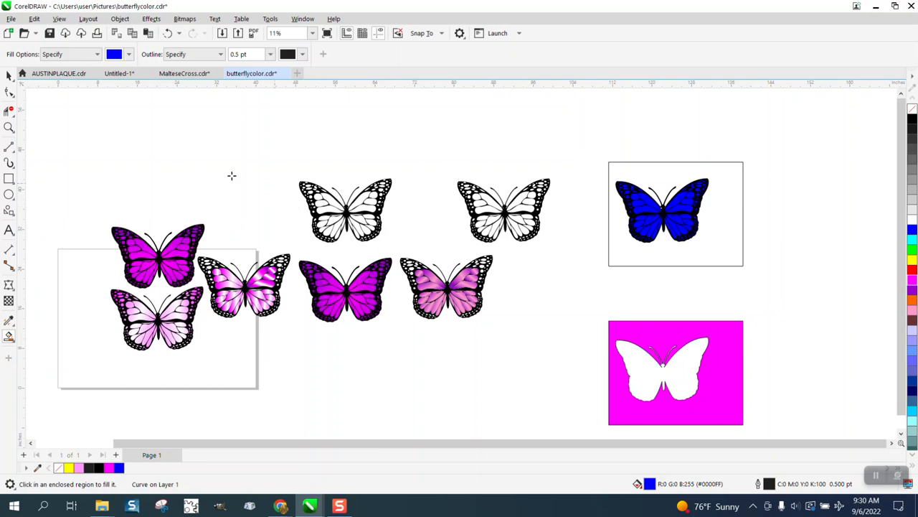
Step: Move the blue butterfly silhouette horizontally out of the frame to X 154.071 inches
click(9, 128)
right_click(543, 166)
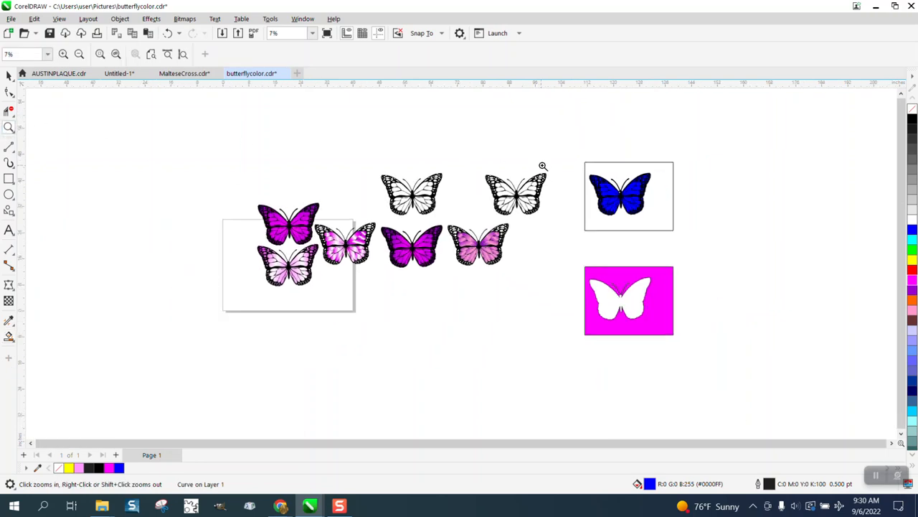
drag(680, 226, 742, 251)
click(9, 76)
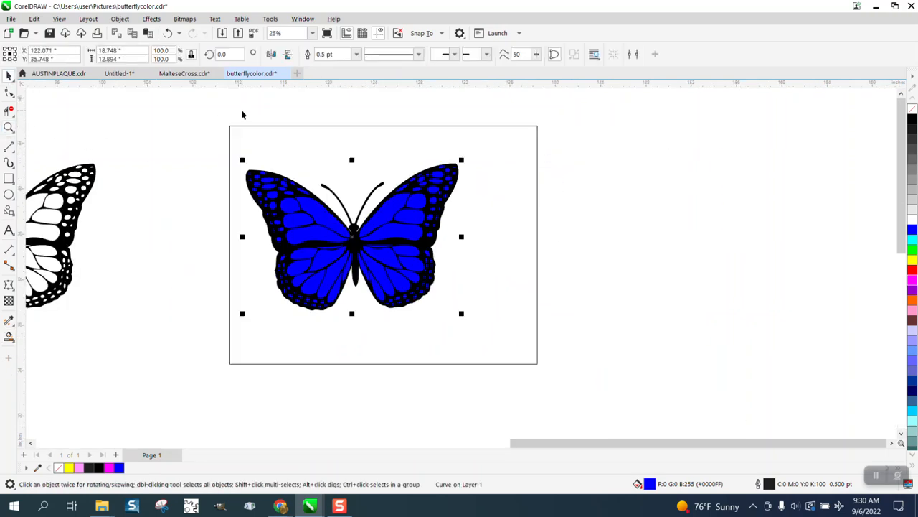
key(Right)
key(Right)
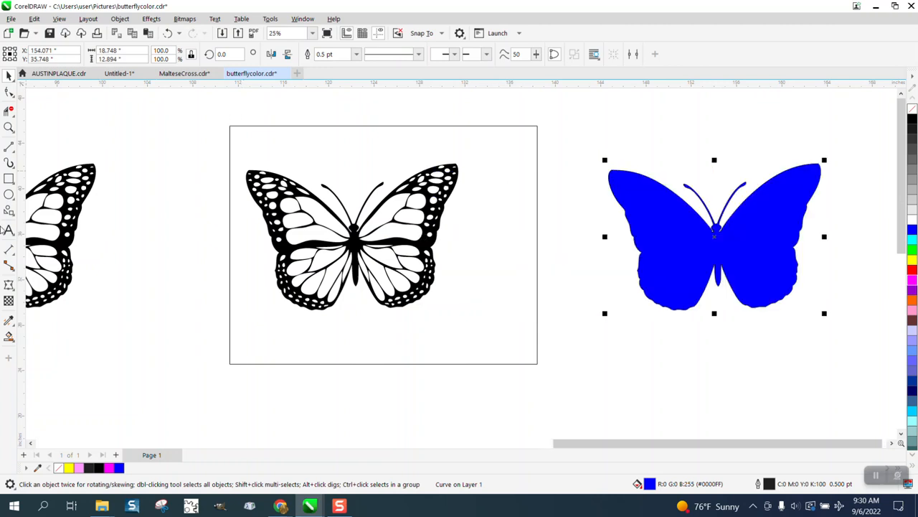
Step: Apply an elliptical fountain fill with a white center and blue edge to the butterfly silhouette
click(10, 334)
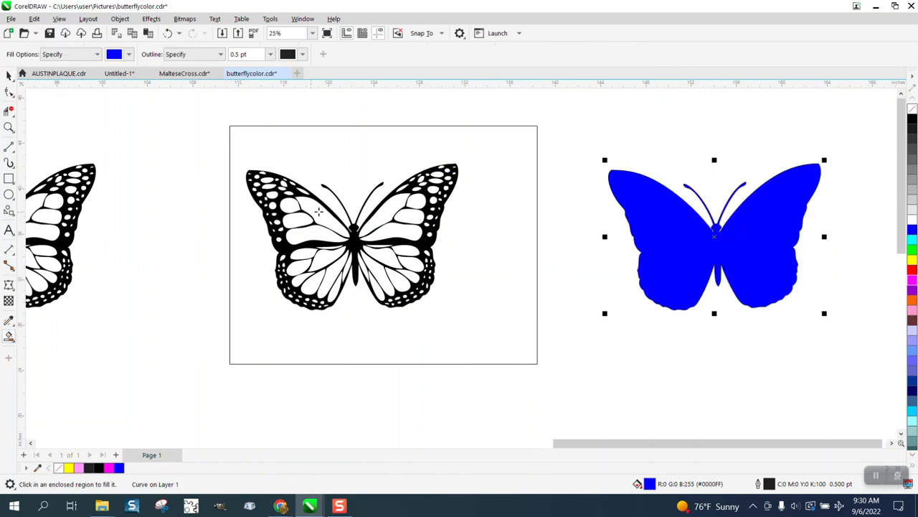
click(9, 334)
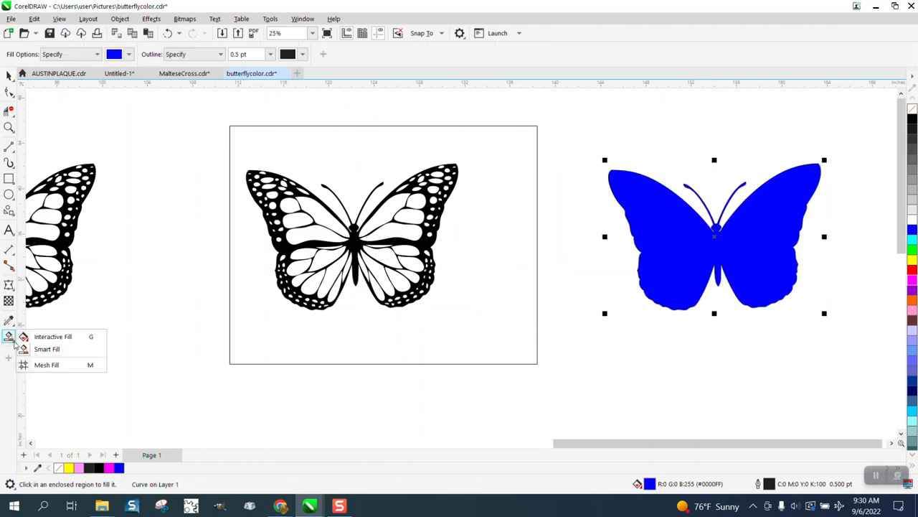
click(43, 337)
drag(699, 249, 768, 247)
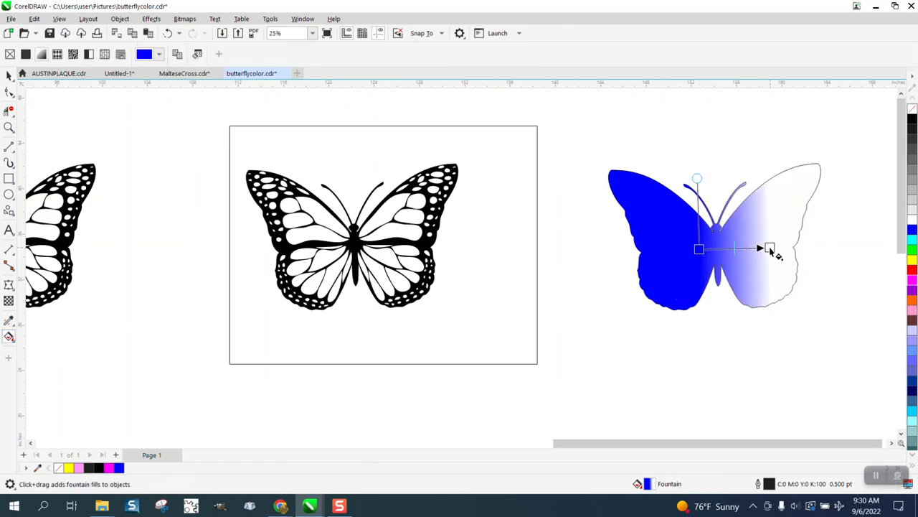
click(194, 53)
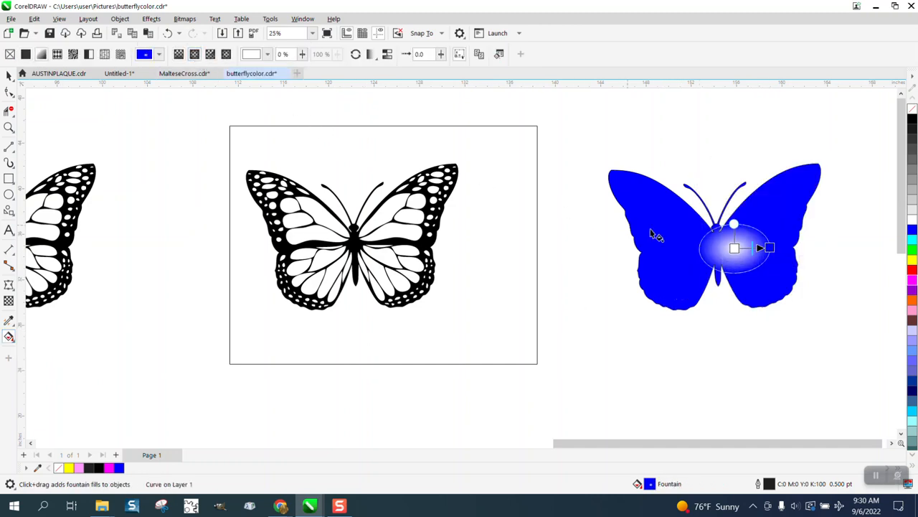
Step: Center the elliptical fountain fill on the silhouette's body, enlarge it toward the wing edges and color its center magenta
drag(735, 247, 714, 246)
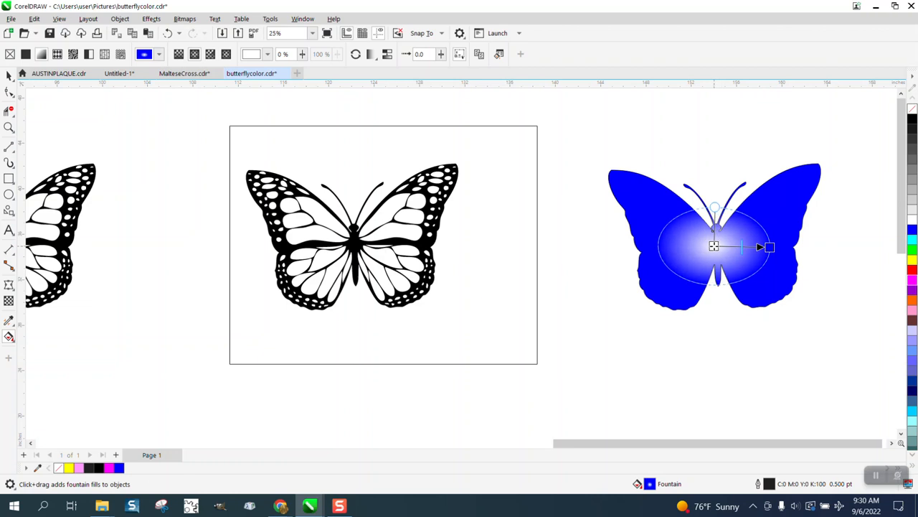
drag(770, 247, 787, 238)
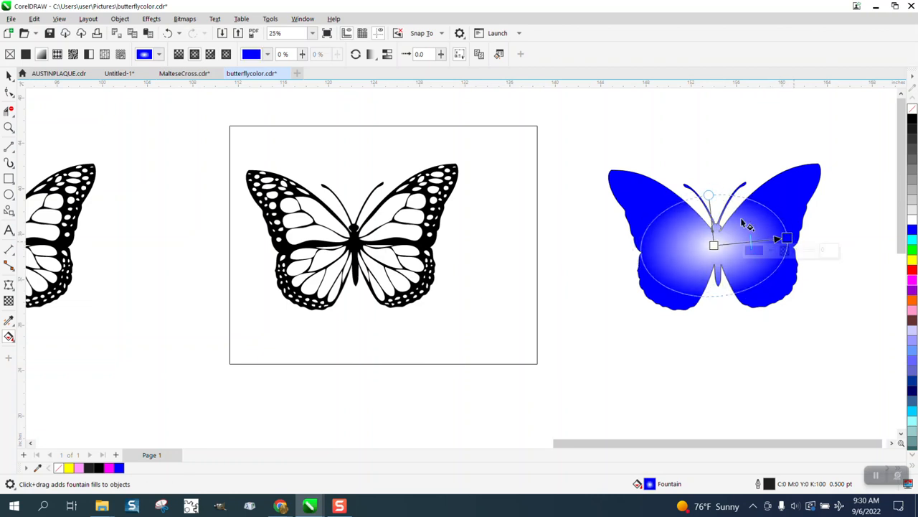
drag(709, 194, 707, 156)
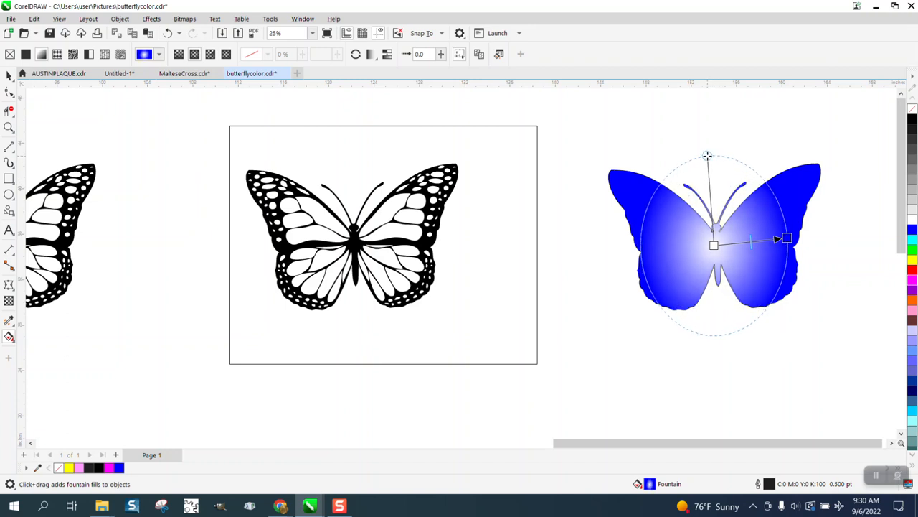
drag(912, 280, 714, 246)
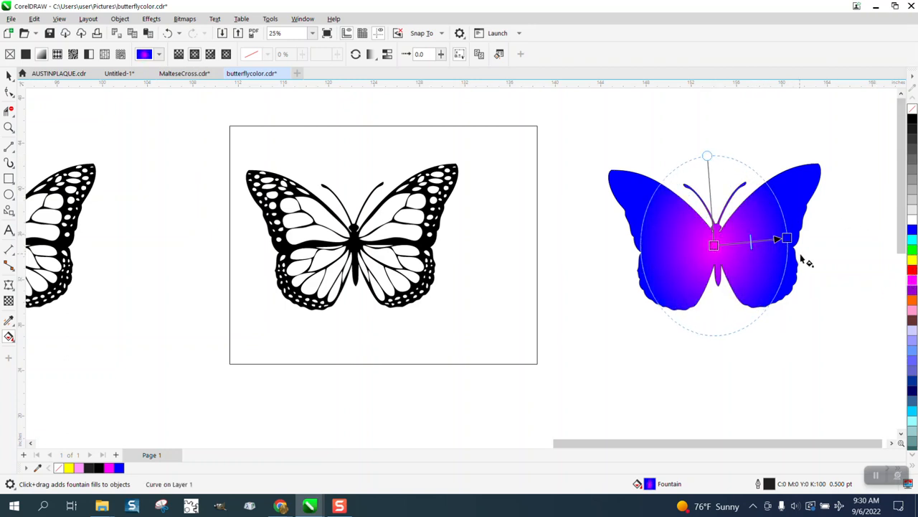
drag(787, 239, 818, 236)
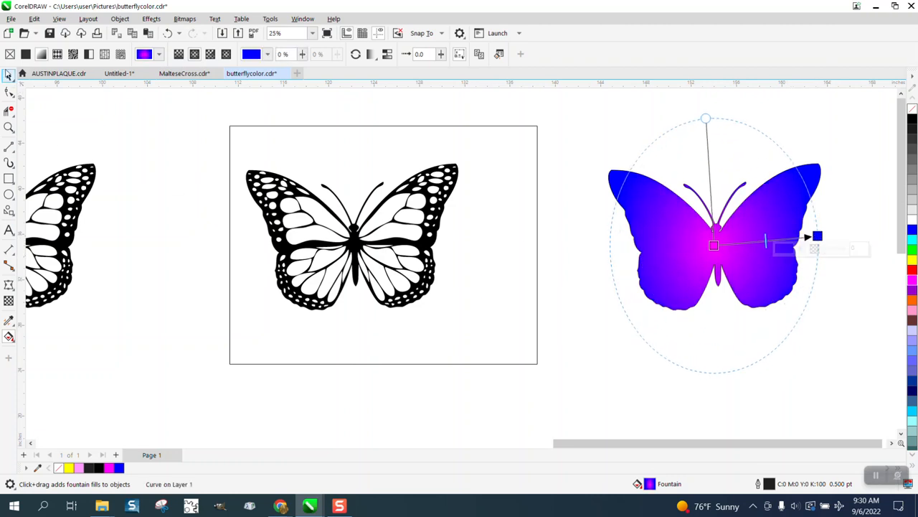
Step: Move the magenta-and-blue silhouette horizontally back behind the butterfly line art at X 122.071 inches
click(8, 75)
key(Left)
key(Left)
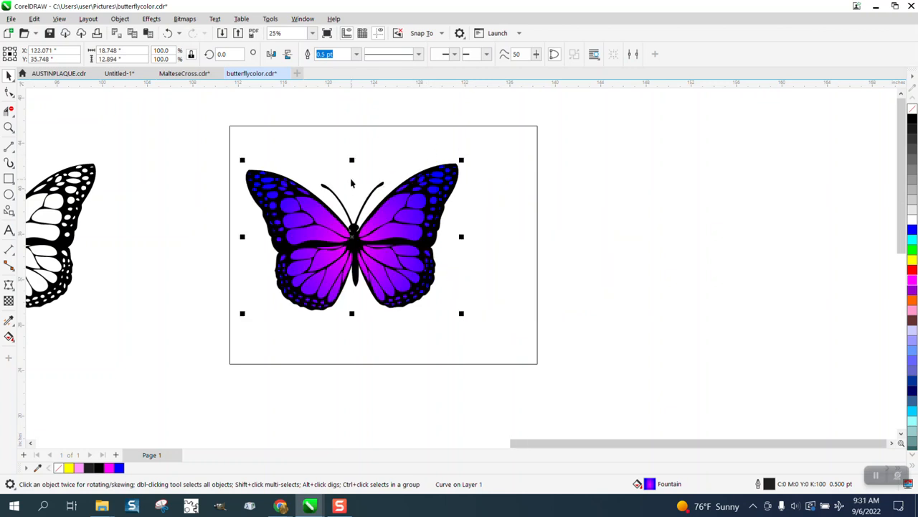
Step: Delete the rectangle around the butterfly and move the black line art horizontally to X 154.071 inches
drag(494, 206, 459, 173)
key(Escape)
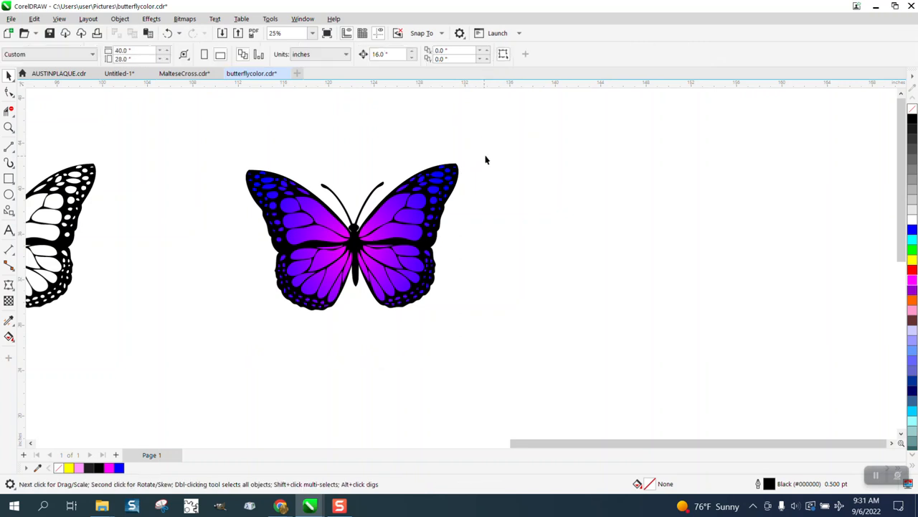
click(456, 173)
drag(246, 223, 604, 223)
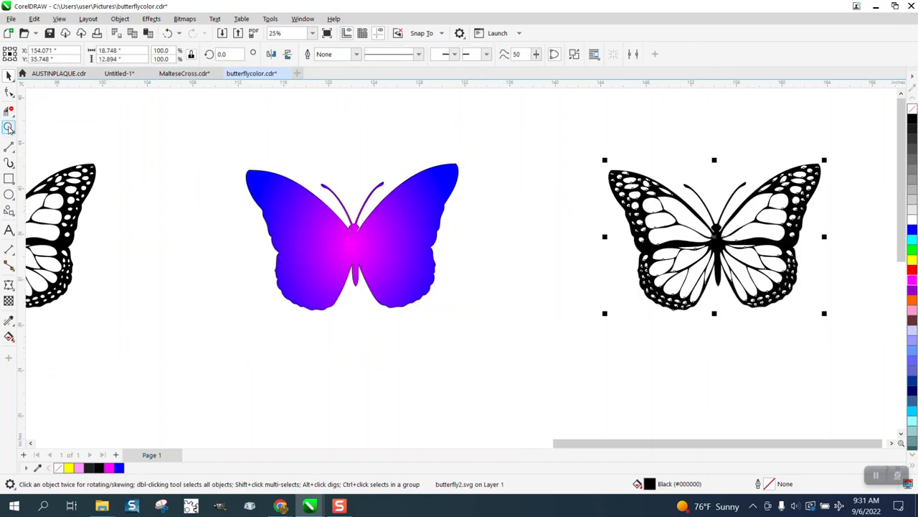
Step: Smart Fill the four large cells of the line art's upper left wing with blue
click(10, 127)
drag(607, 169, 838, 324)
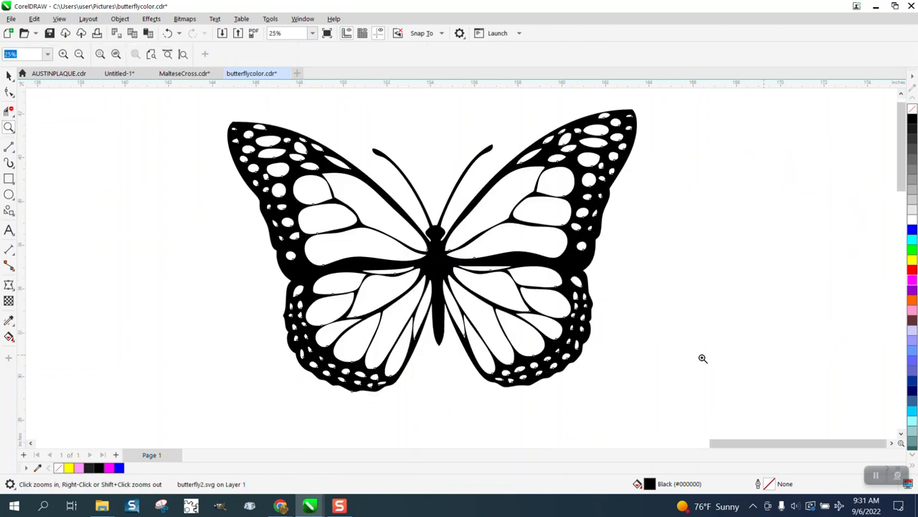
click(9, 336)
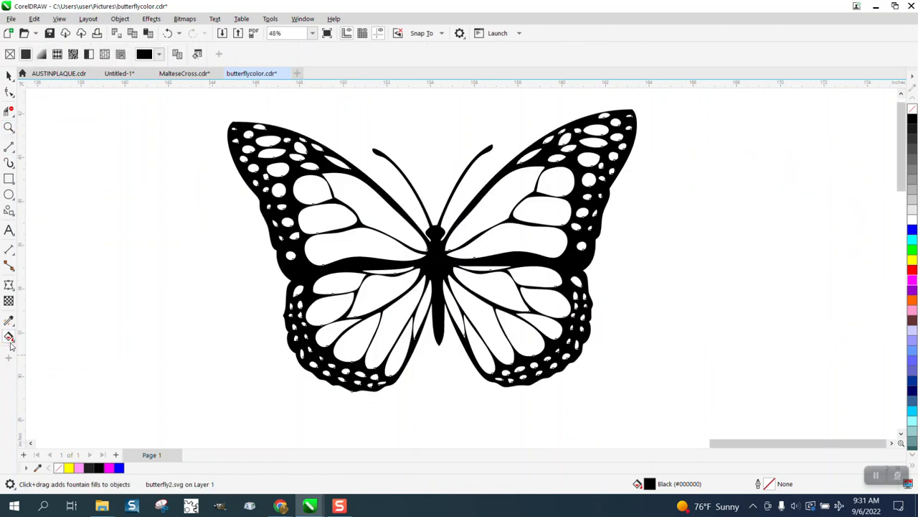
click(13, 342)
click(35, 349)
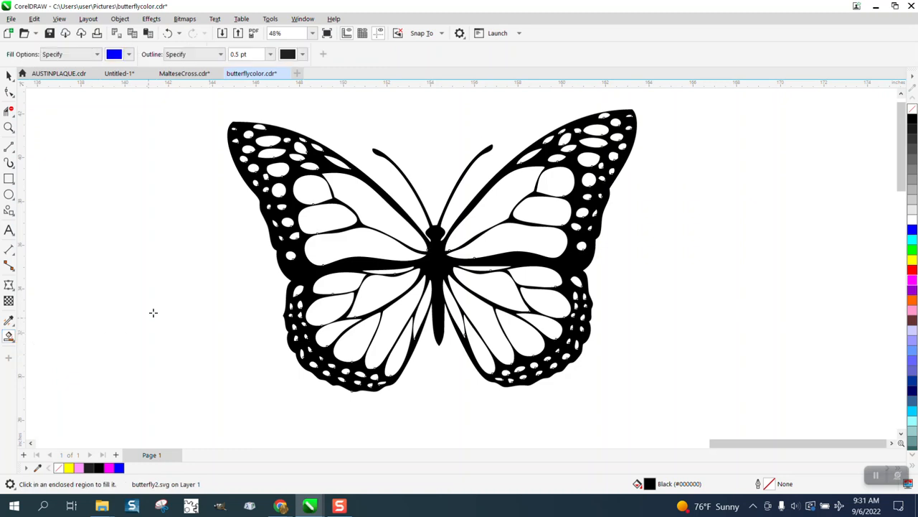
click(321, 186)
click(345, 214)
click(330, 227)
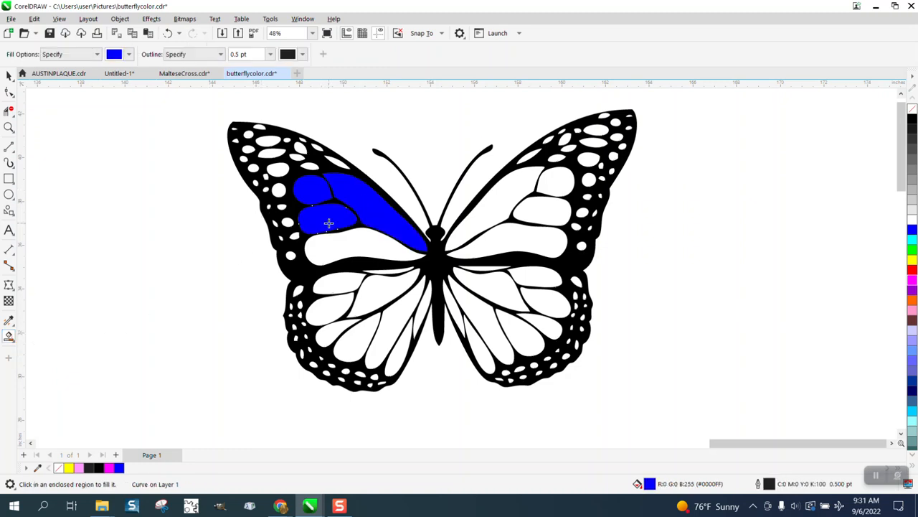
click(347, 249)
Step: Smart Fill the large cells of the lower left wing with blue, including the thin sliver along its upper edge
click(393, 269)
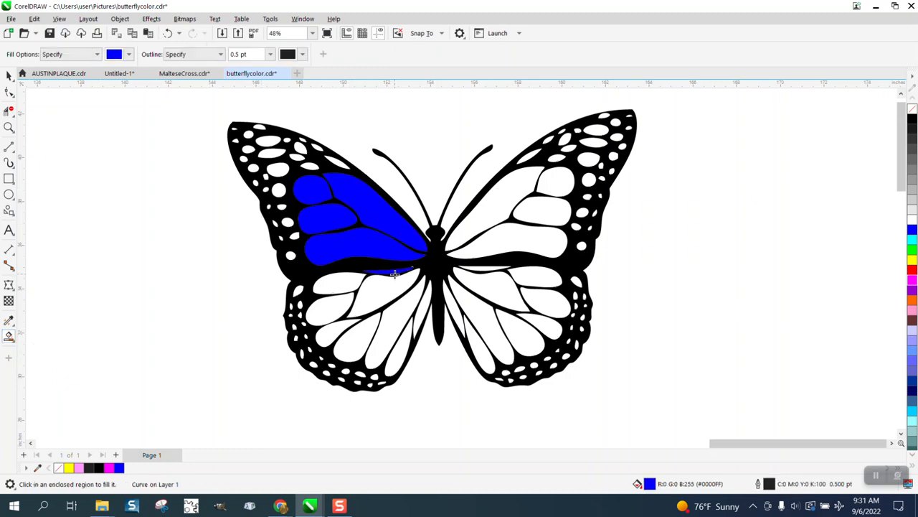
click(395, 284)
click(358, 281)
click(342, 306)
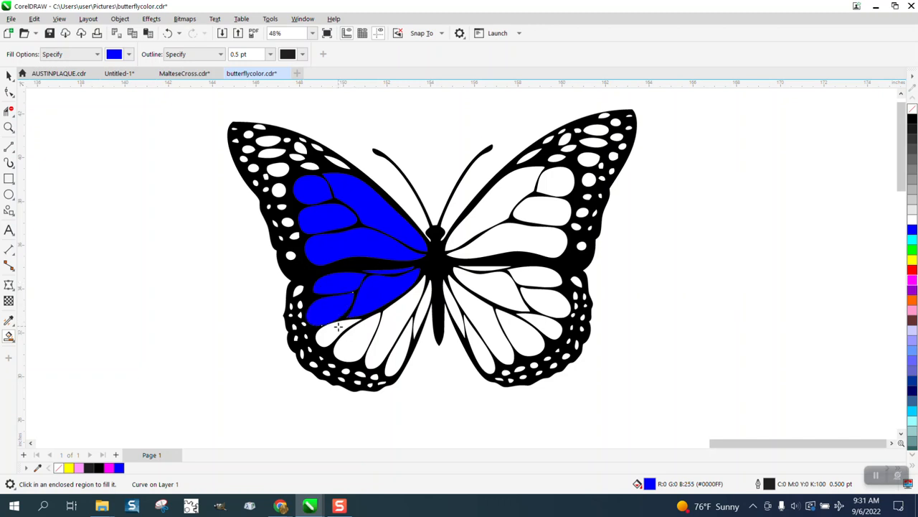
click(338, 326)
click(355, 337)
click(385, 329)
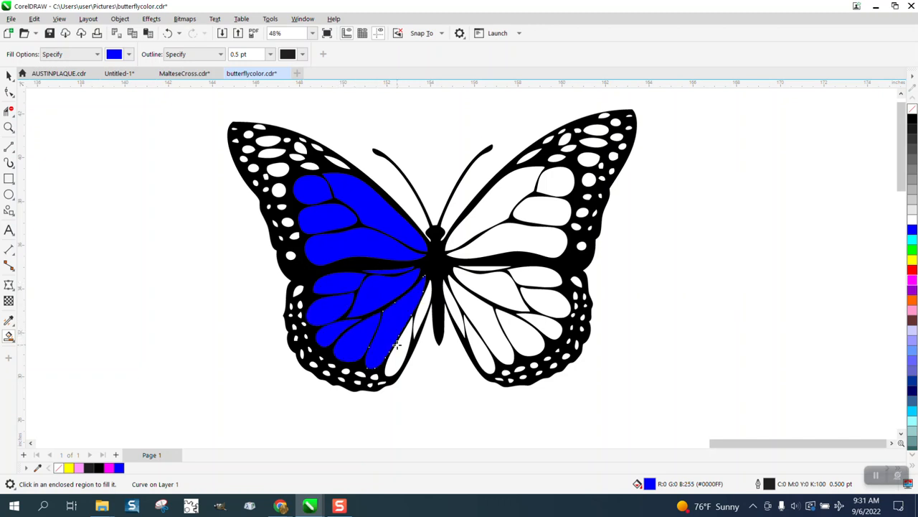
click(402, 347)
click(422, 315)
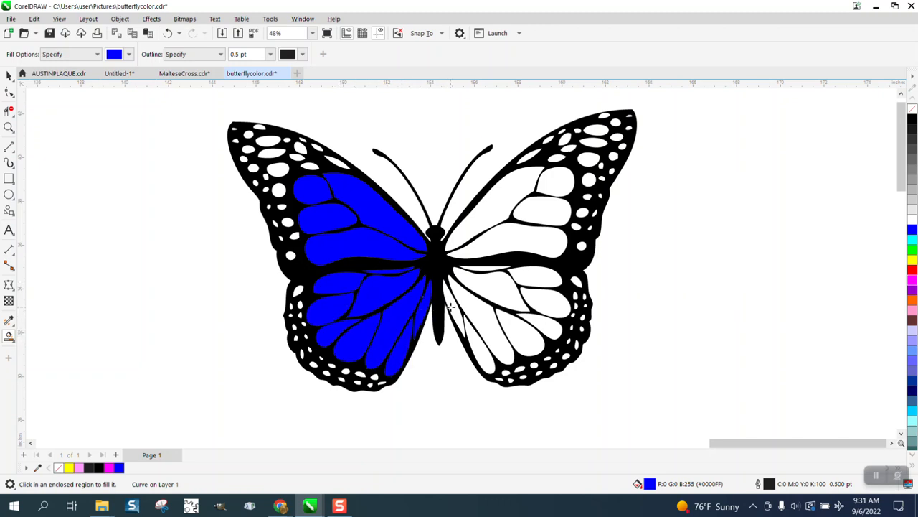
Step: Smart Fill the large cells of the lower right wing with blue, including the thin sliver along its upper edge
click(450, 307)
click(477, 343)
click(490, 319)
click(518, 332)
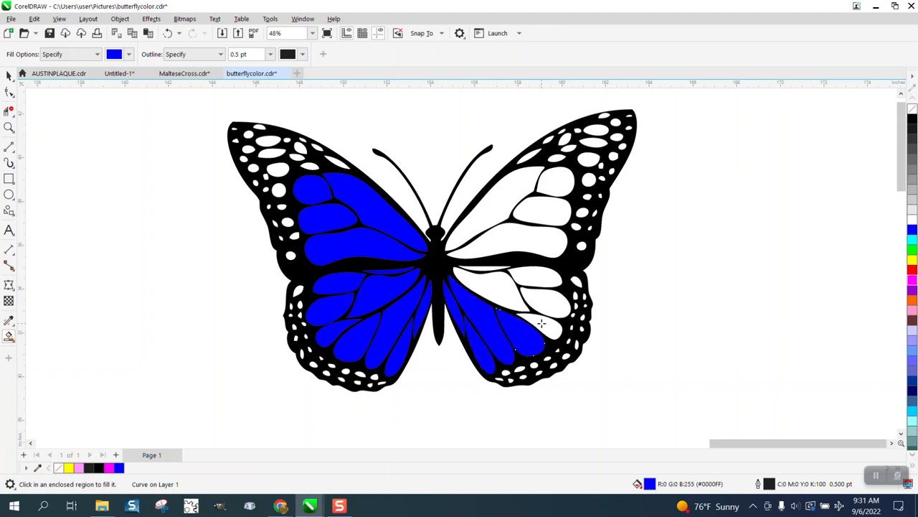
click(544, 323)
click(515, 299)
click(541, 299)
click(539, 278)
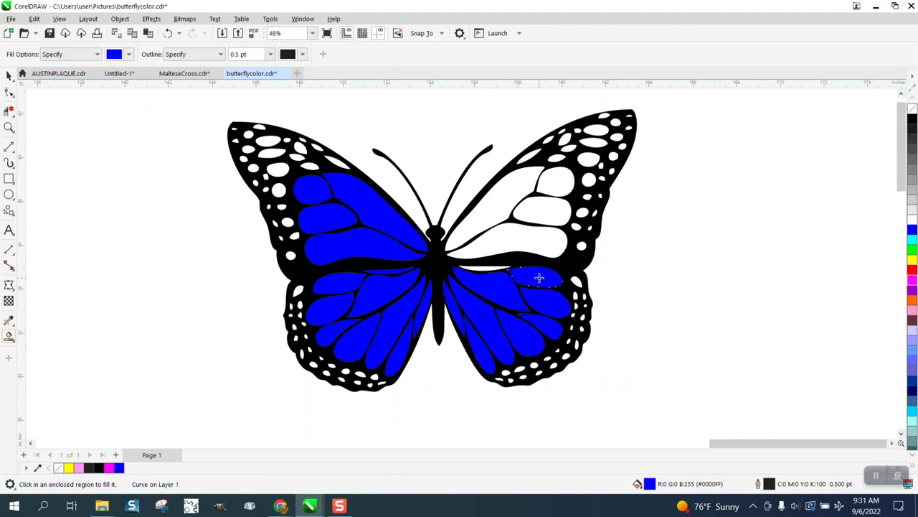
click(489, 270)
Step: Smart Fill the four large cells of the upper right wing with blue
click(538, 221)
click(551, 189)
click(520, 191)
click(518, 233)
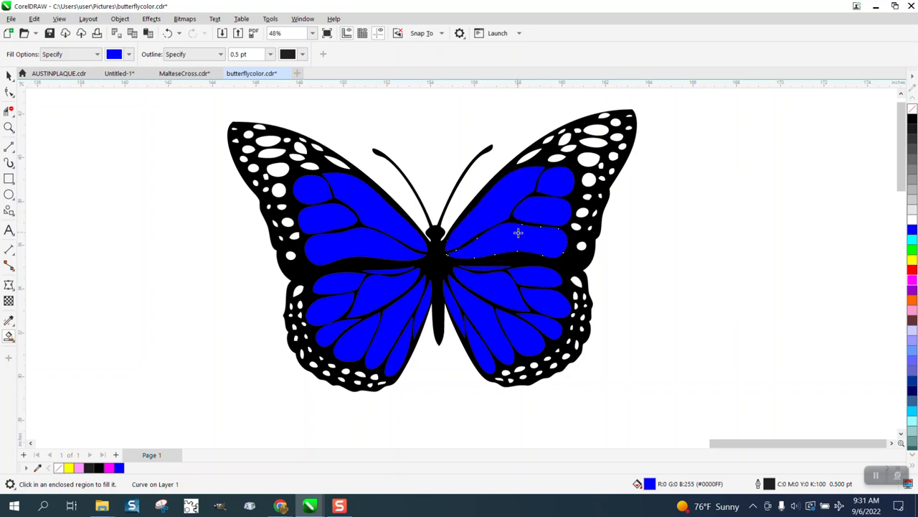
Step: Move the black line art horizontally off the blue wing cells to X 170.071 inches
click(9, 76)
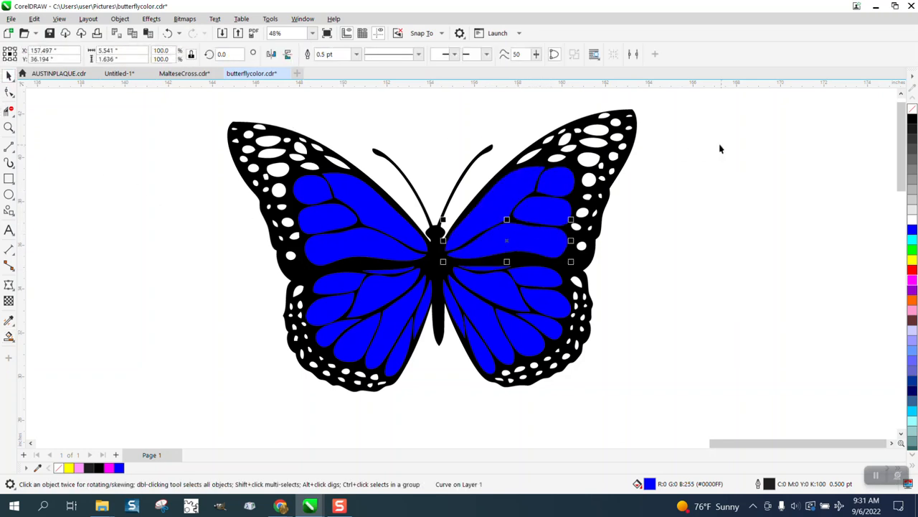
click(635, 140)
drag(285, 136, 635, 137)
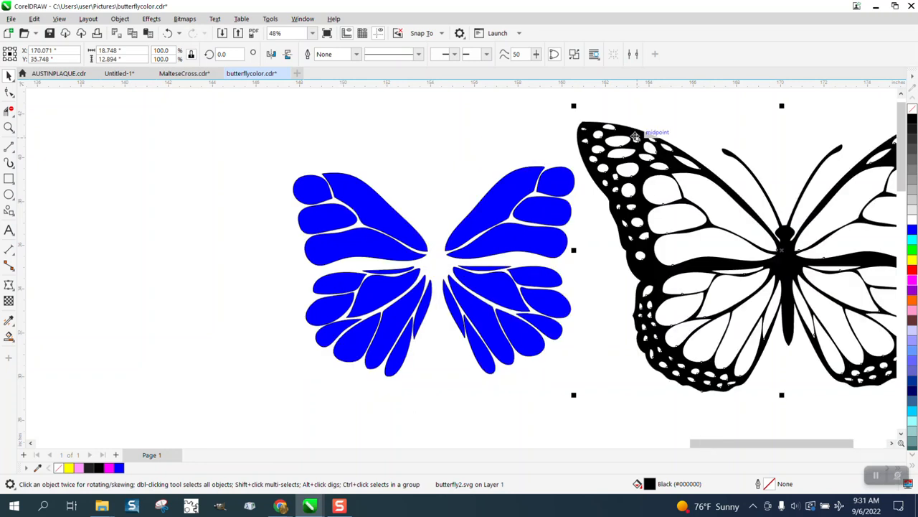
Step: Apply a linear fountain fill from blue at the outer end to magenta toward the body in the upper right wing's topmost long cell
click(475, 141)
click(517, 194)
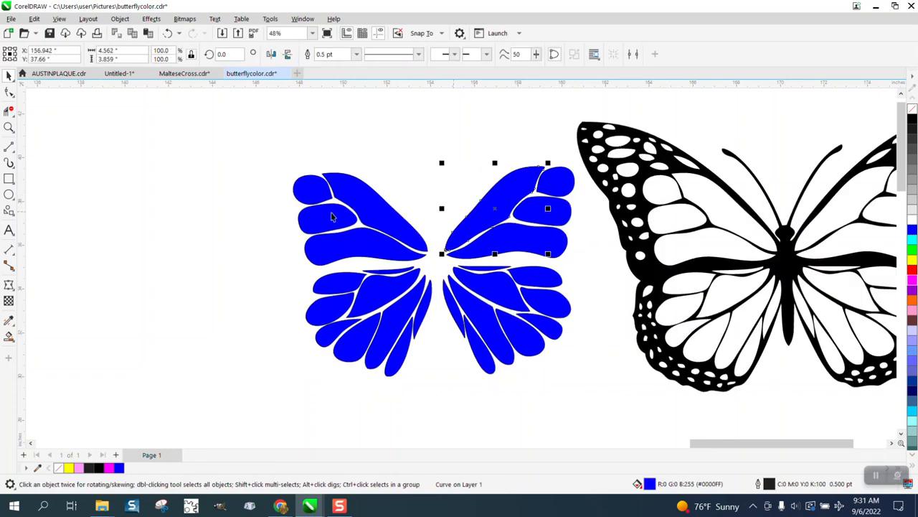
click(11, 337)
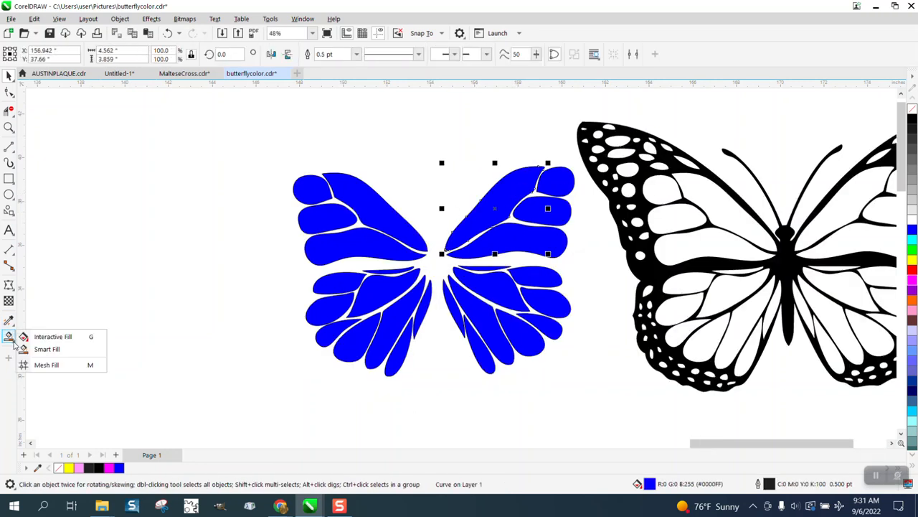
click(51, 338)
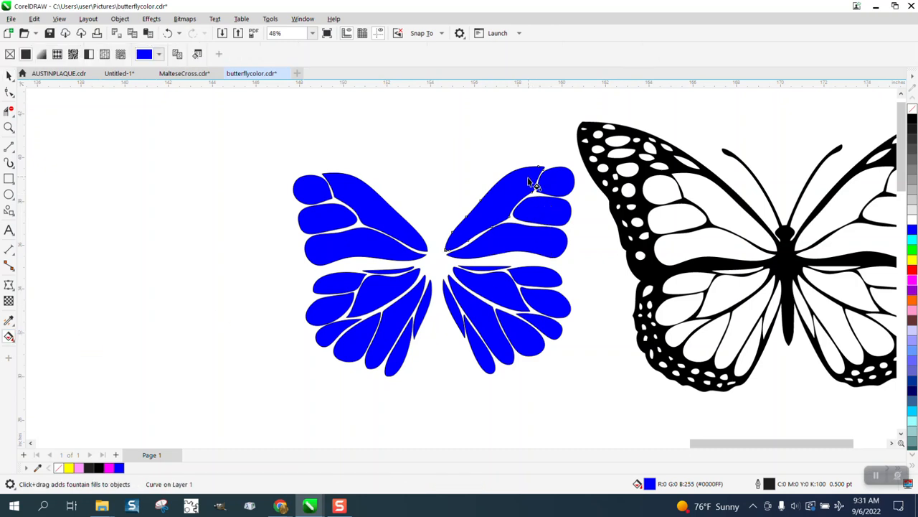
drag(531, 192, 454, 206)
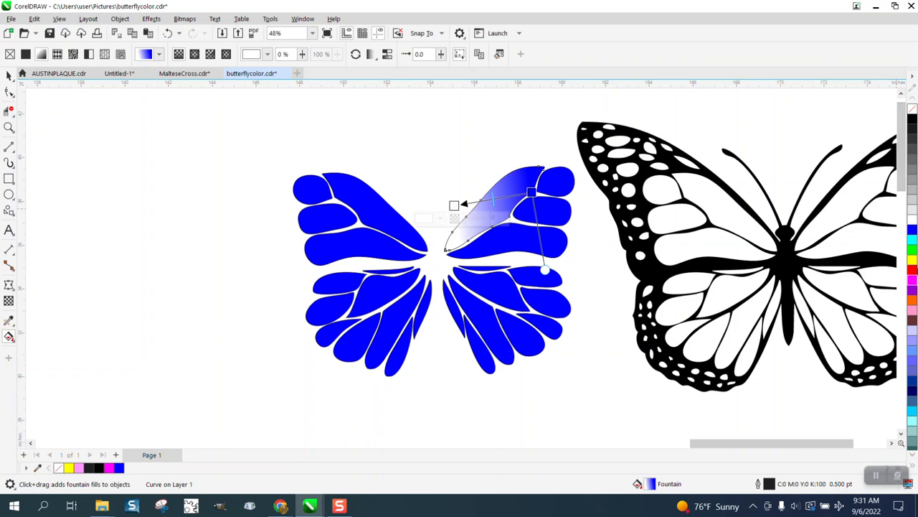
drag(912, 278, 453, 206)
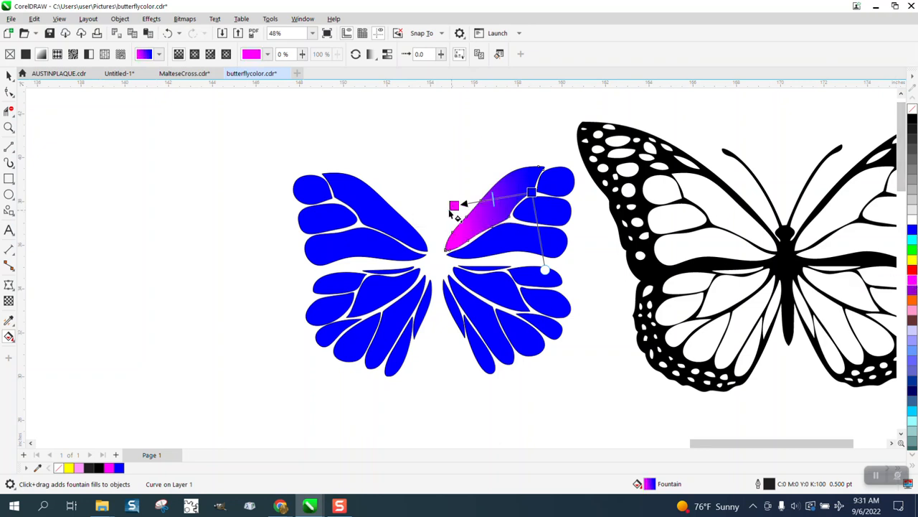
click(14, 328)
click(43, 332)
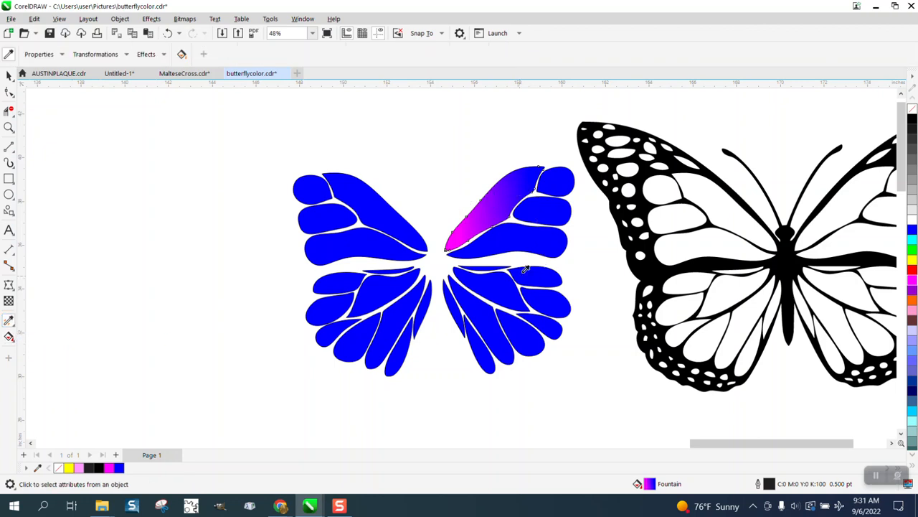
click(557, 173)
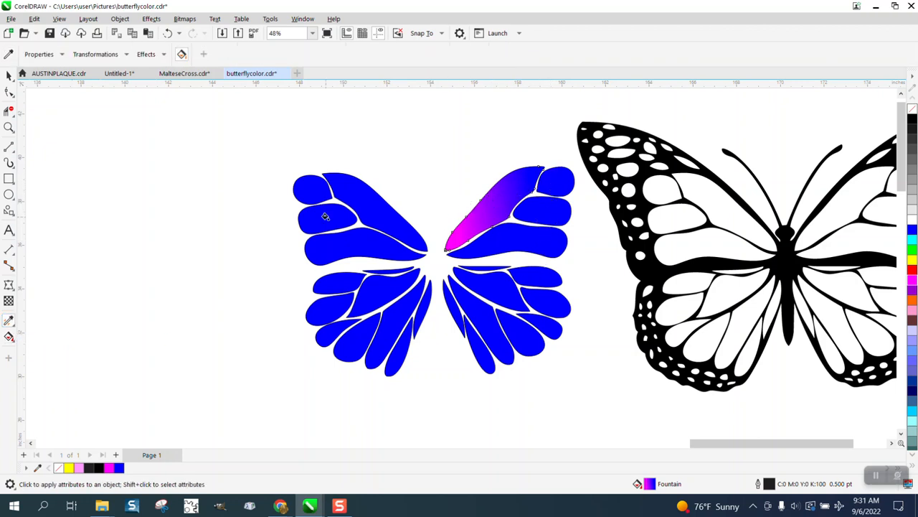
click(9, 76)
Step: Copy the blue-to-magenta fountain fill from the upper right wing's topmost long cell to that wing's other three cells with the Attributes Eyedropper
click(15, 330)
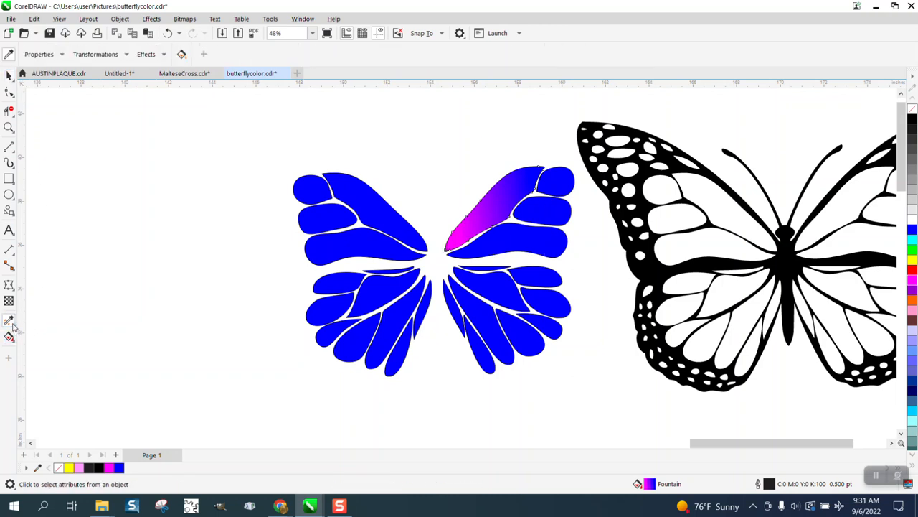
click(15, 330)
click(64, 333)
click(485, 221)
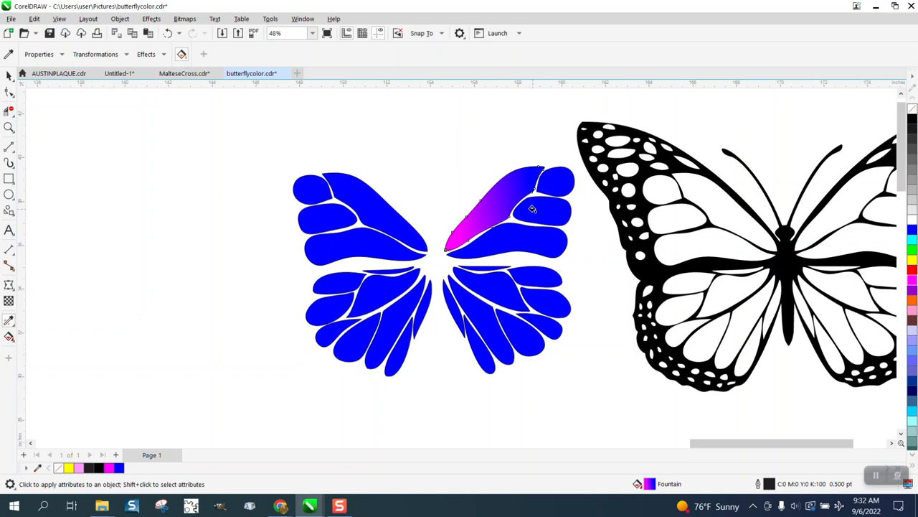
click(532, 209)
click(555, 186)
click(540, 231)
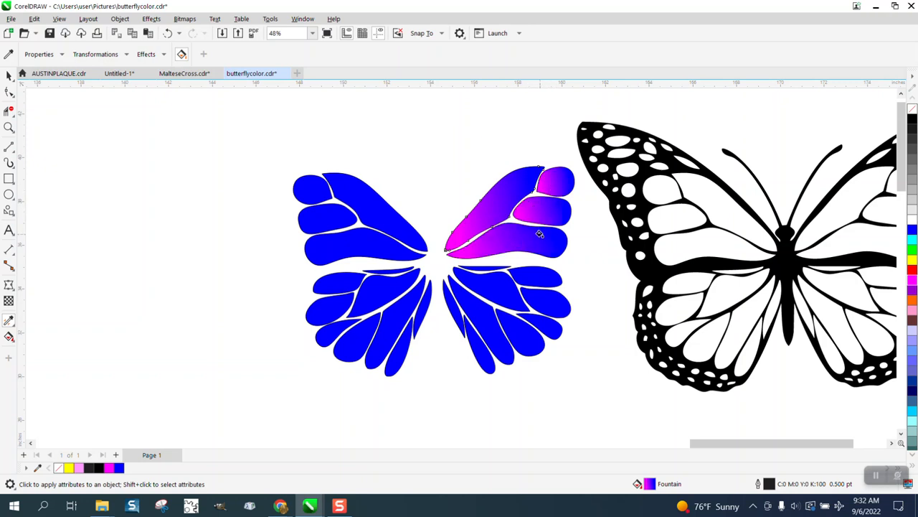
Step: Apply the sampled blue-to-magenta fountain fill to all large cells of the lower right wing, including the thin sliver along its upper edge
click(482, 267)
click(492, 279)
click(530, 276)
click(543, 299)
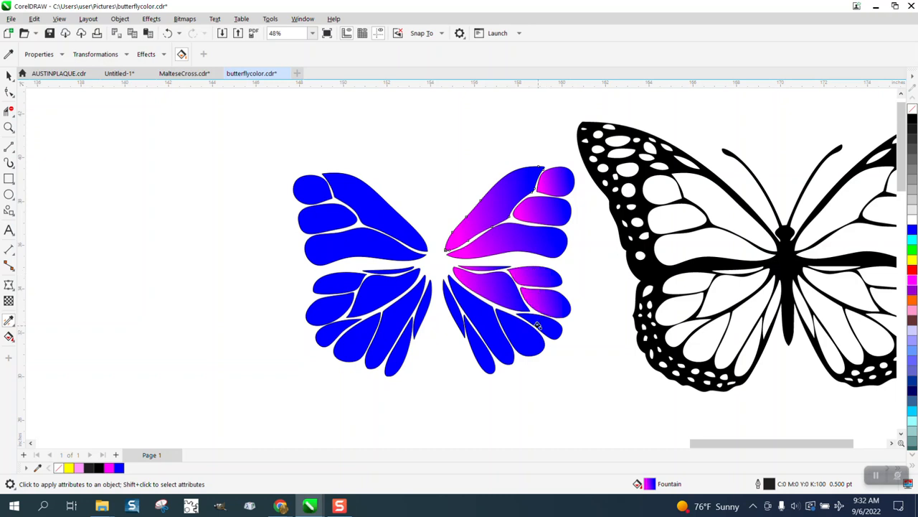
click(538, 325)
click(524, 338)
click(475, 349)
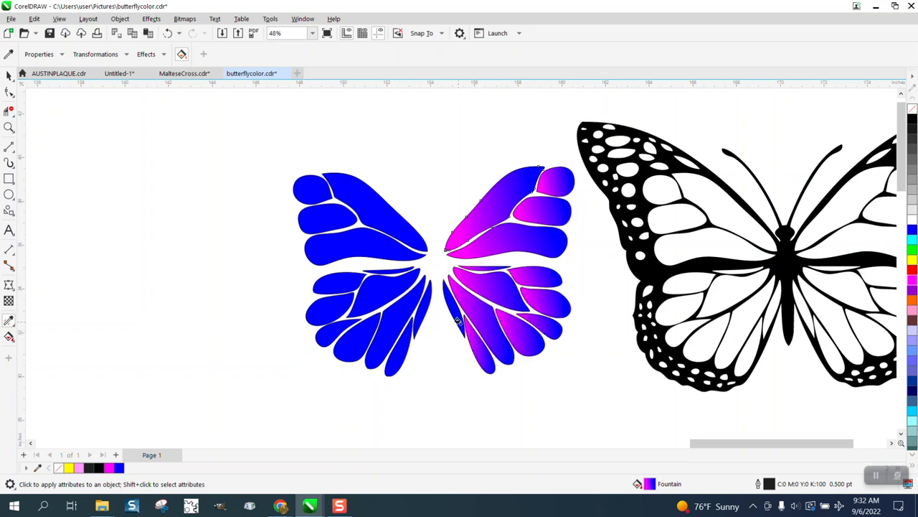
click(457, 320)
Step: Try the sampled fountain fill on the lowest cell of the upper left wing, and undo it along with a shift of the topmost cell
click(359, 244)
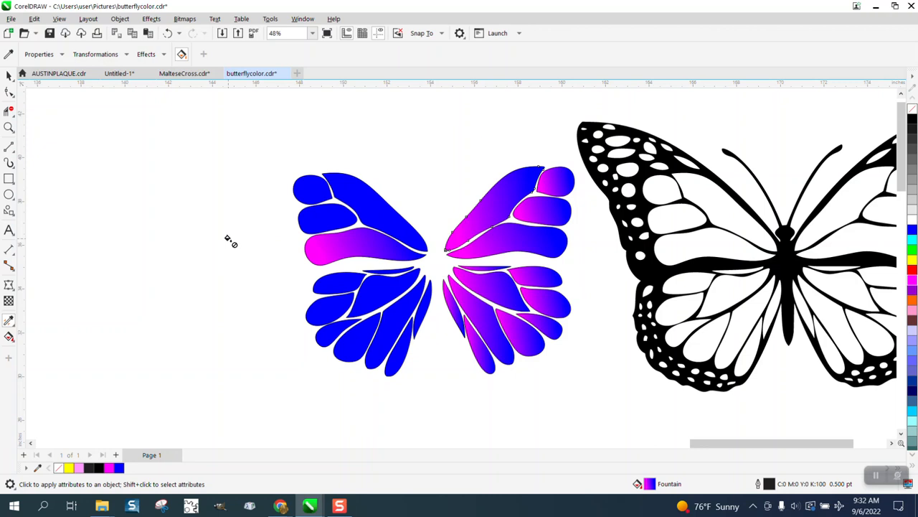
click(168, 33)
click(9, 75)
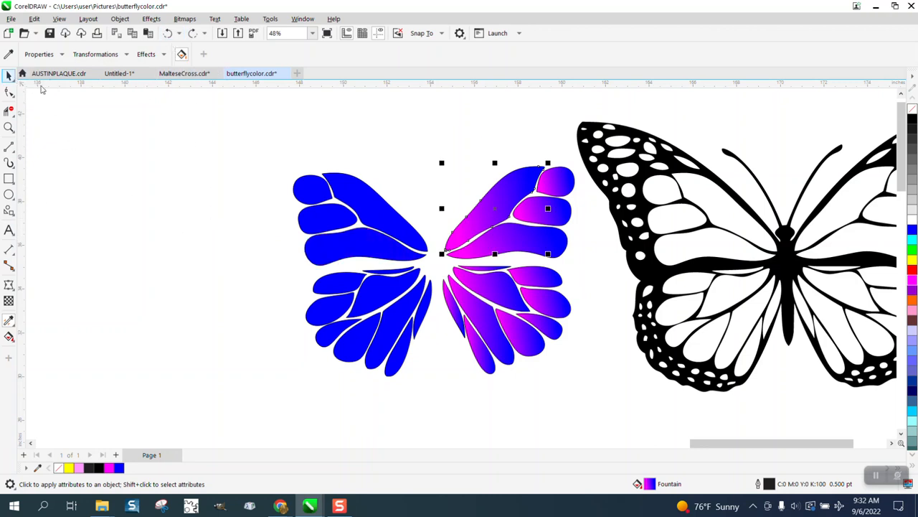
click(314, 220)
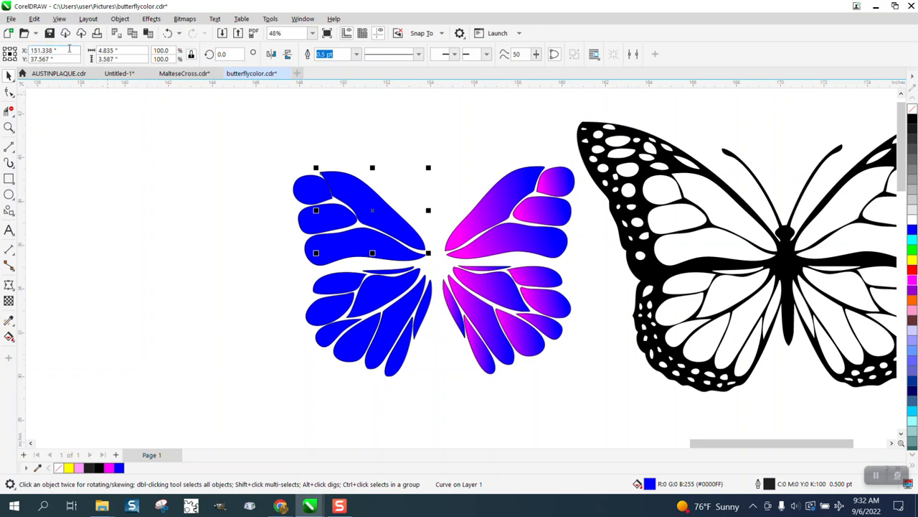
click(168, 33)
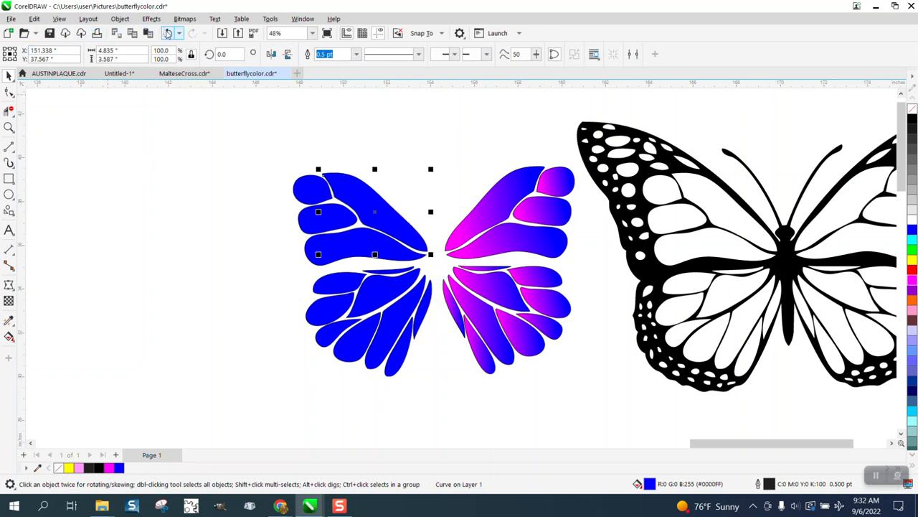
Step: Apply a linear fountain fill from blue at the outer end to magenta toward the body in the upper left wing's topmost long cell
click(14, 342)
click(48, 337)
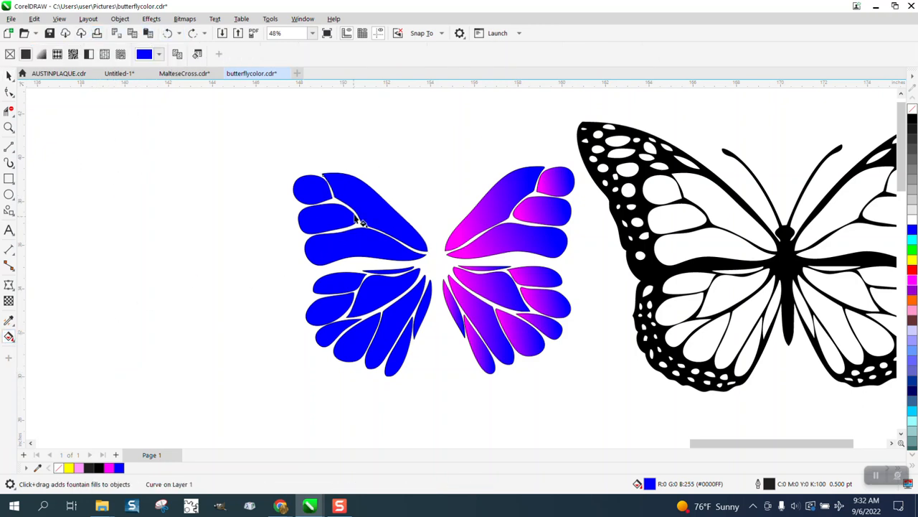
drag(349, 191, 421, 209)
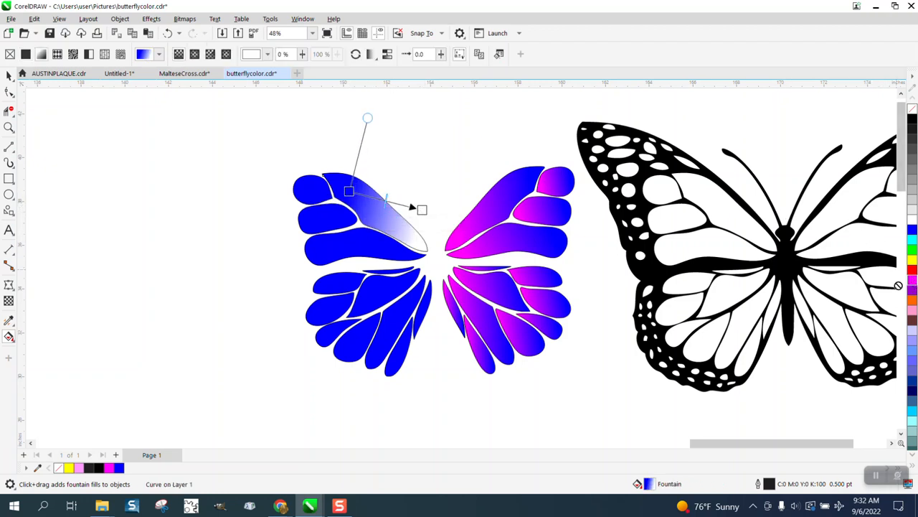
drag(898, 286, 422, 209)
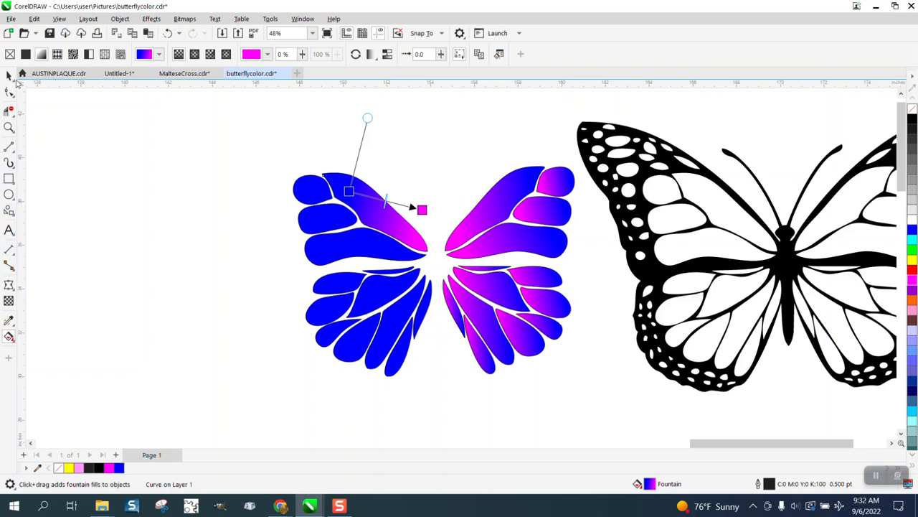
click(9, 75)
Step: Copy the fountain fill from the upper left wing's topmost long cell to that wing's other three cells with the Attributes Eyedropper
click(8, 320)
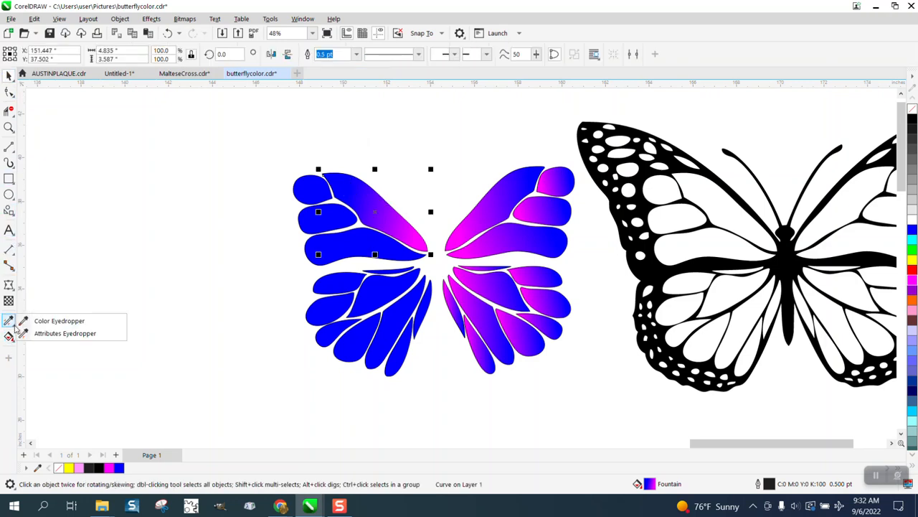
click(63, 334)
click(404, 231)
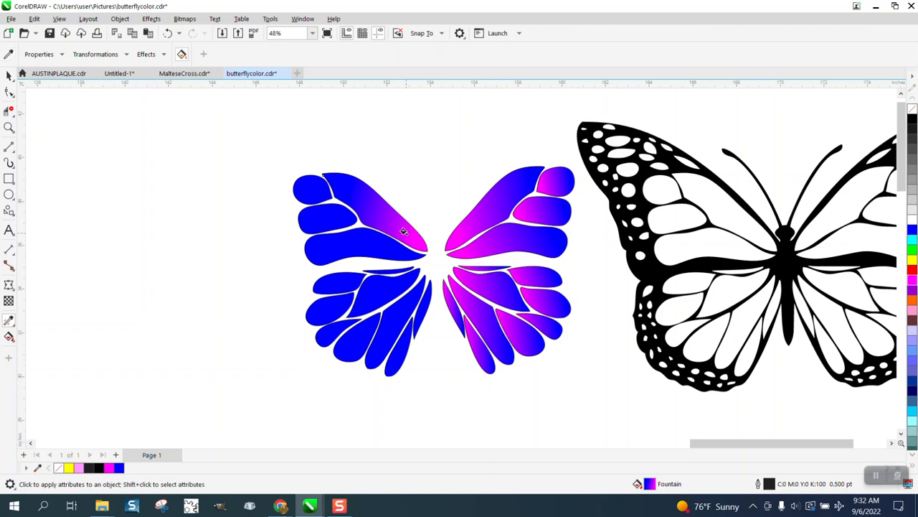
click(314, 187)
click(324, 209)
click(351, 229)
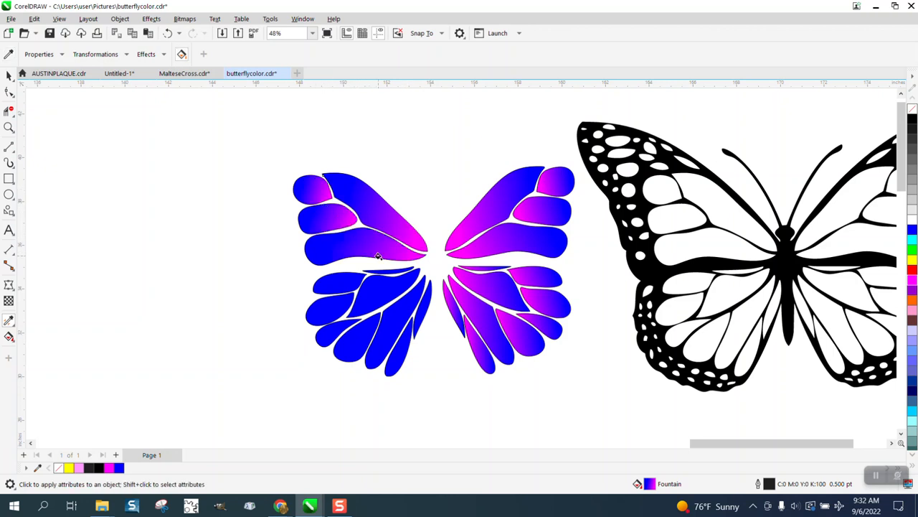
Step: Apply the sampled fountain fill to all large cells of the lower left wing, including the thin sliver along its upper edge
click(383, 275)
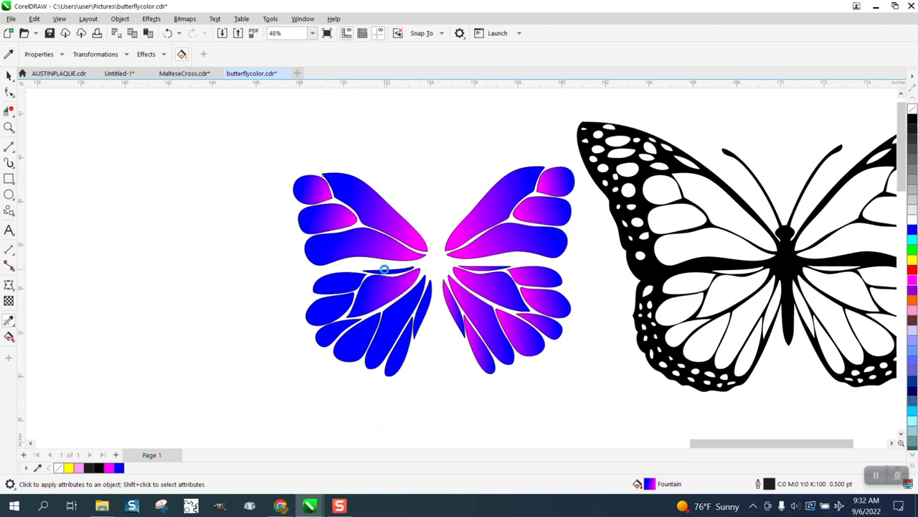
click(385, 269)
click(350, 283)
click(330, 318)
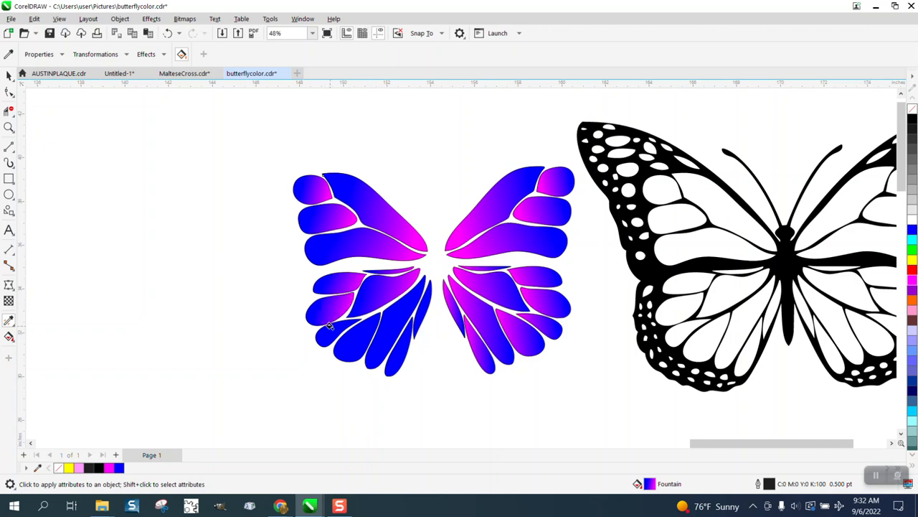
click(329, 325)
click(353, 334)
click(386, 328)
click(404, 339)
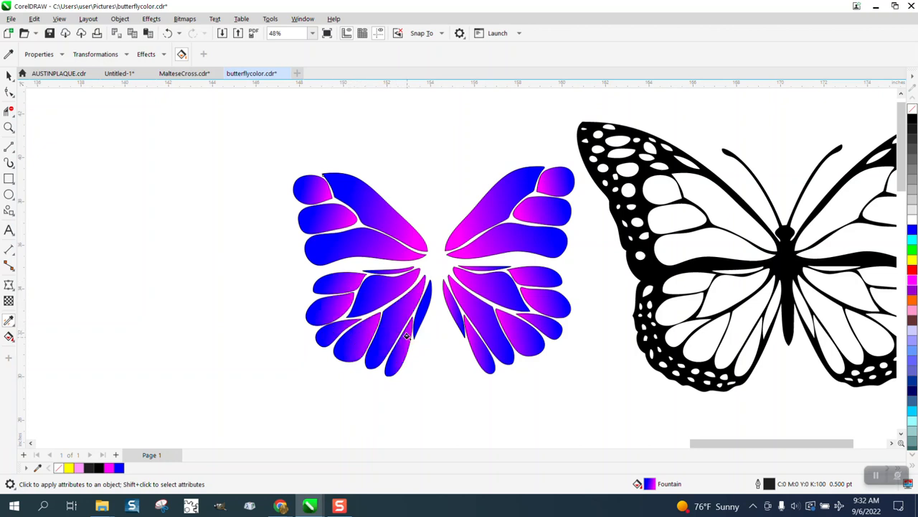
click(423, 307)
Step: Move the black butterfly line art horizontally back over the gradient wing cells to X 154.071 inches
click(9, 75)
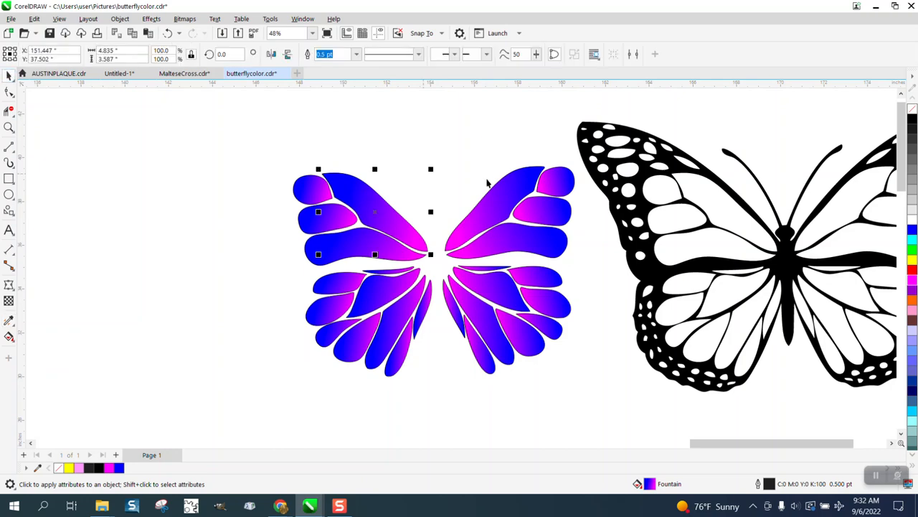
click(617, 199)
key(Left)
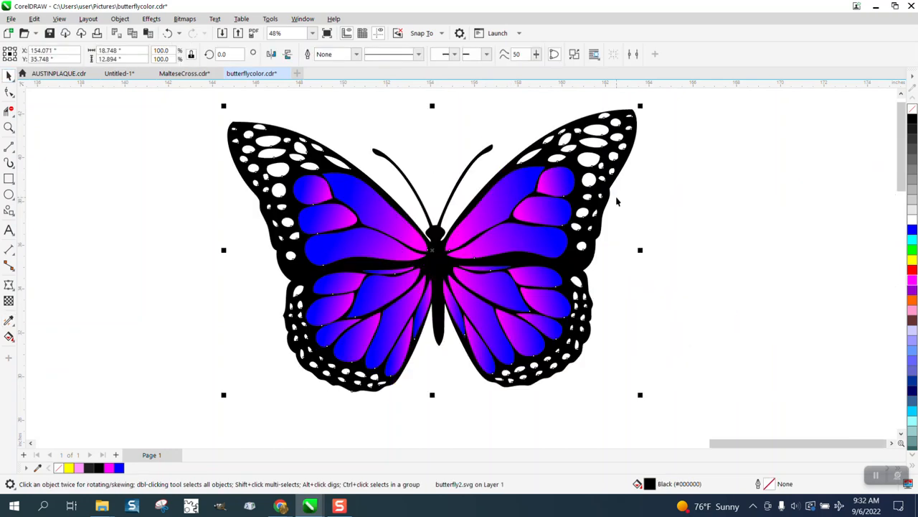